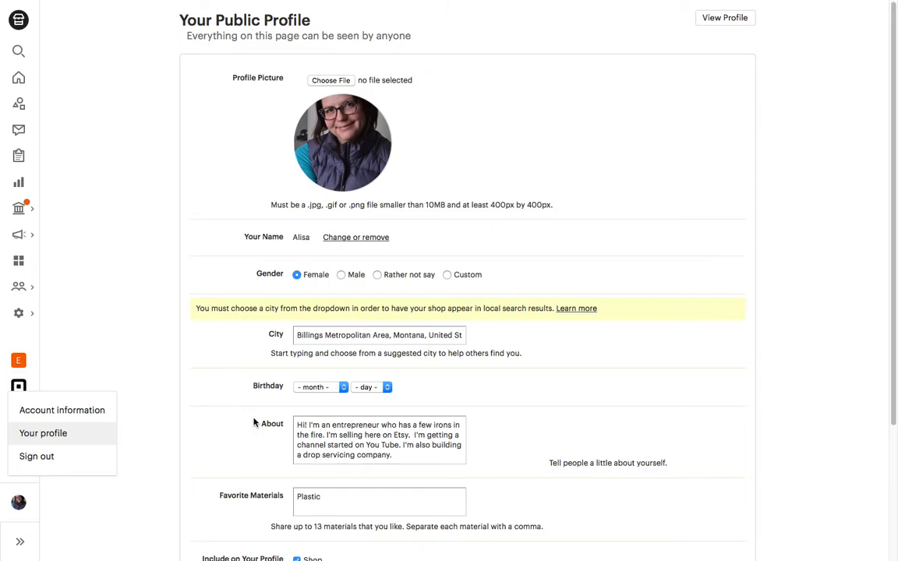
Step: Review the public profile fields and the shop's Info & Appearance settings, from the shop title down to the messages to buyers
scroll(255, 421, down, 2)
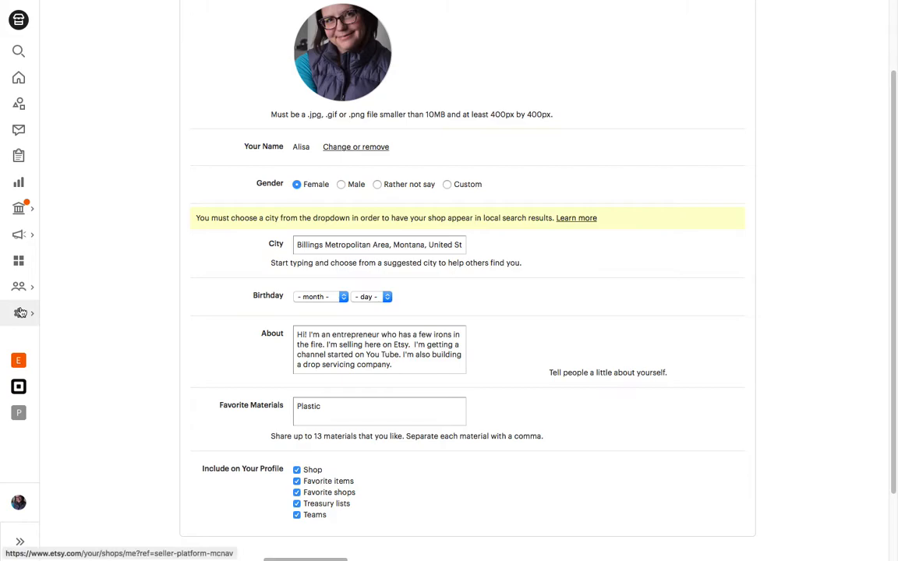
mouse_move(19, 313)
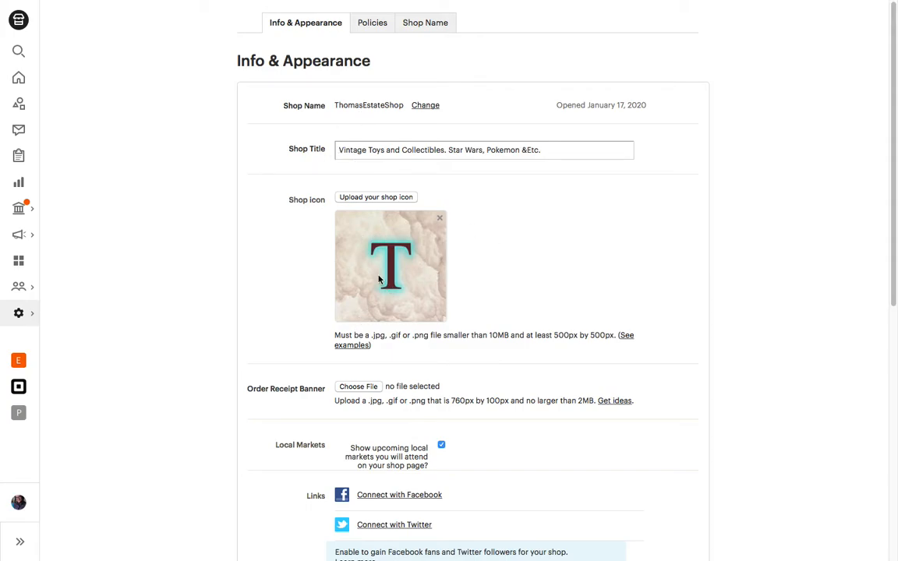
scroll(468, 280, down, 3)
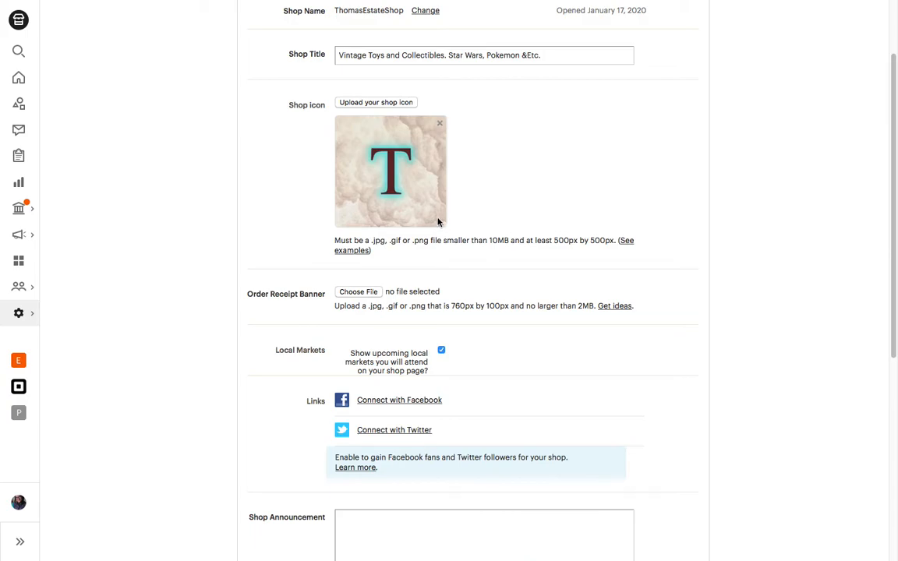
scroll(438, 222, down, 3)
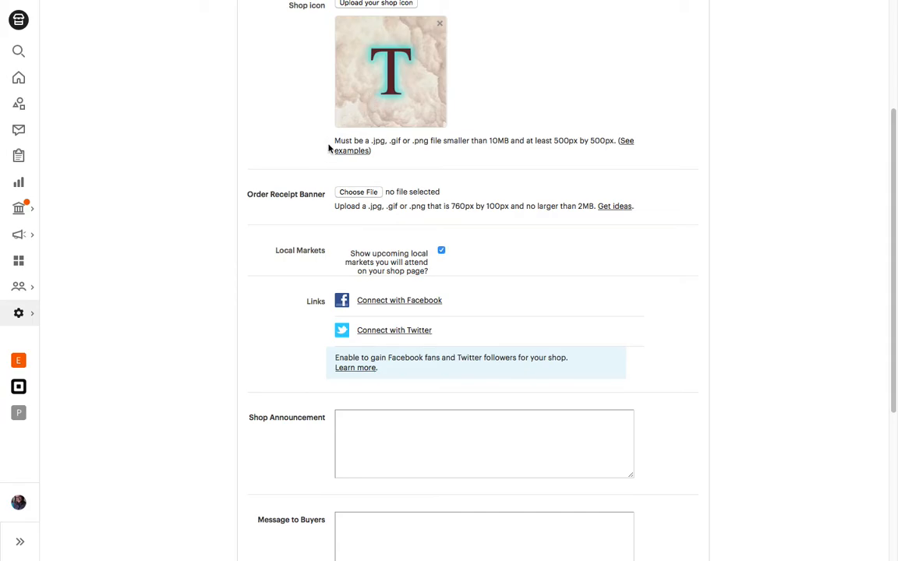
scroll(298, 157, up, 3)
scroll(299, 157, up, 1)
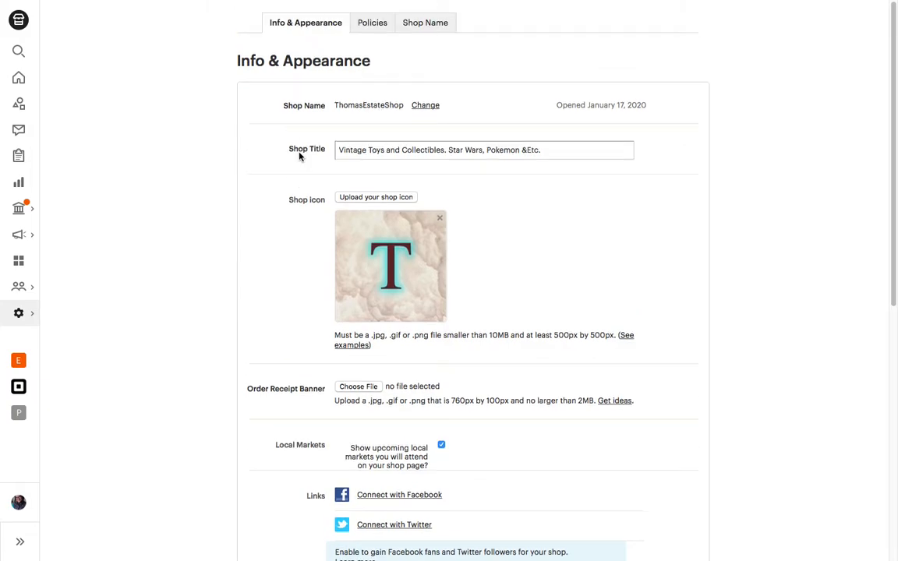
scroll(293, 347, down, 6)
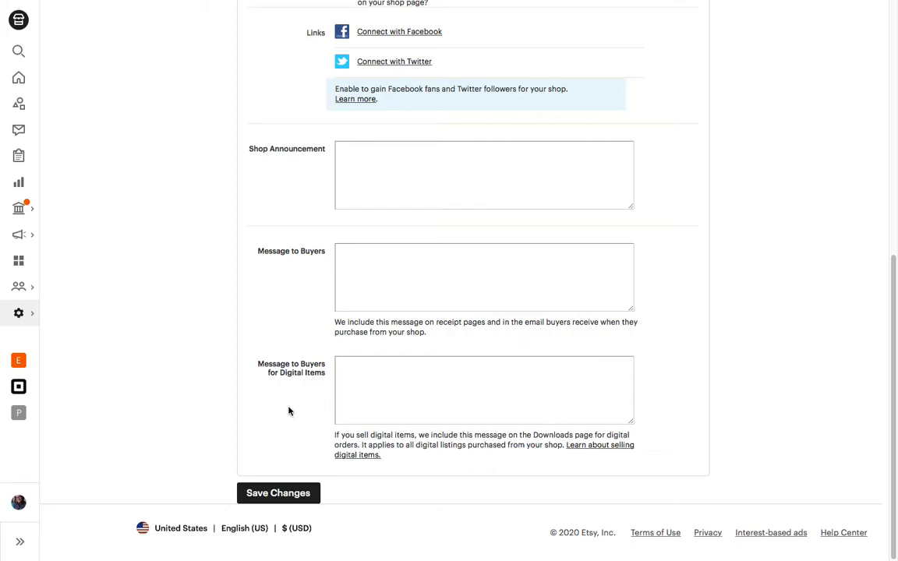
scroll(194, 421, up, 6)
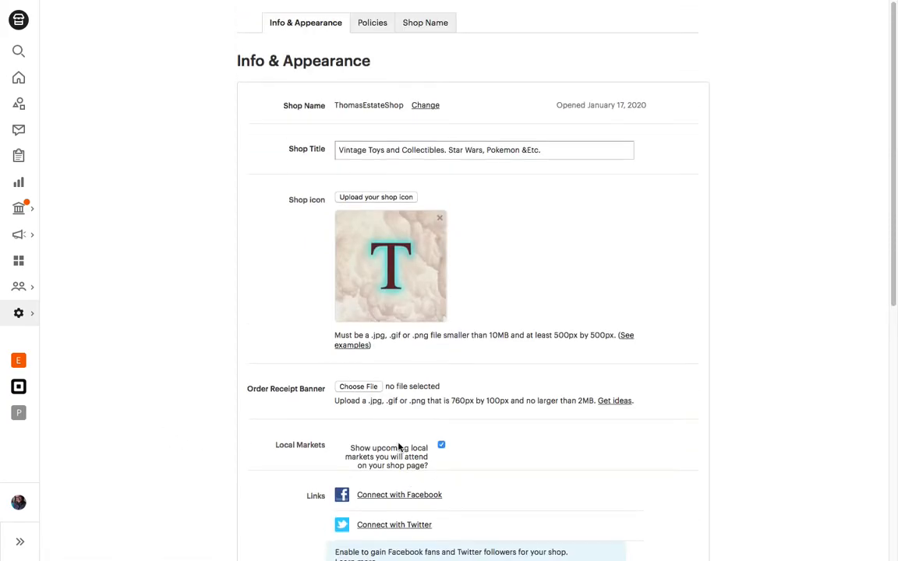
Step: View the shop's Policies page and the page for changing the shop name
click(373, 25)
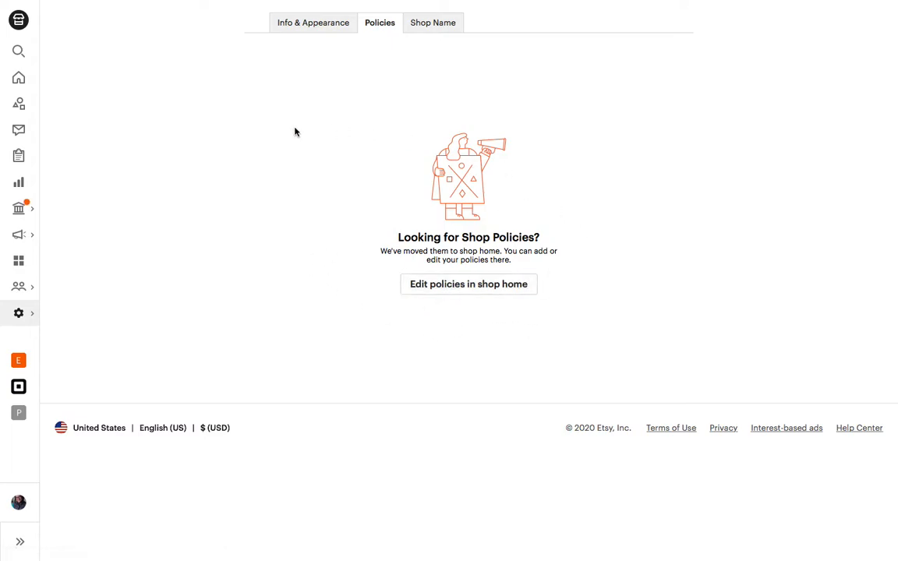
click(434, 24)
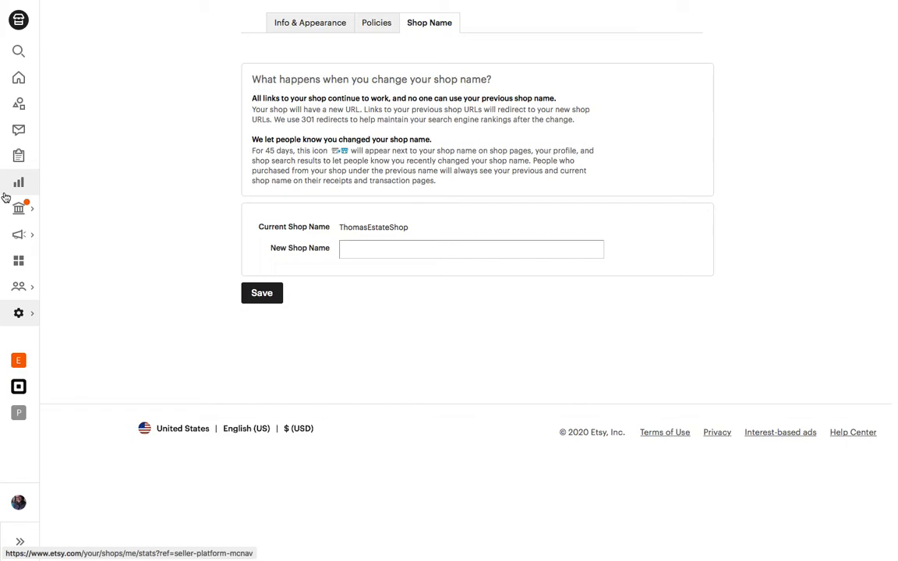
Step: Open the Sailor Moon Scout Mars plush doll listing for editing from the shop's listings
click(21, 106)
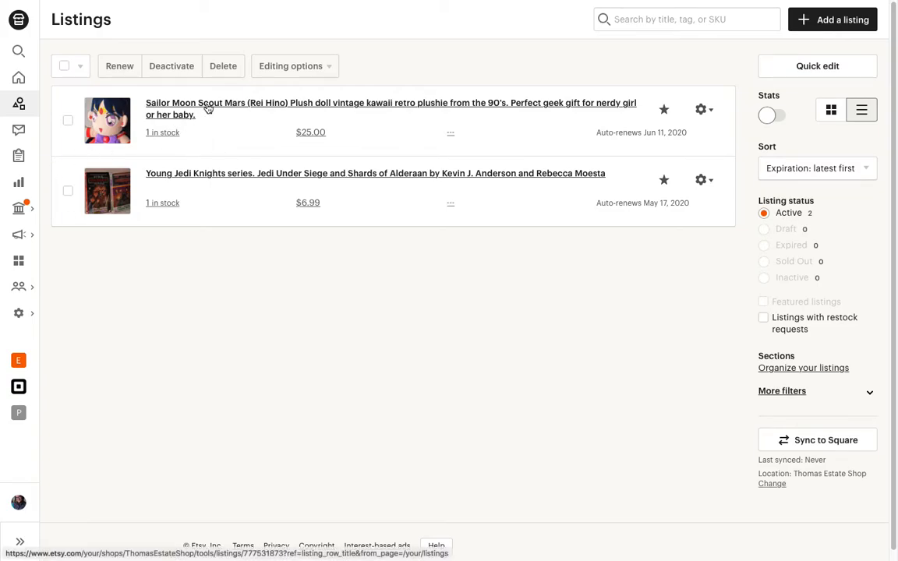
click(67, 123)
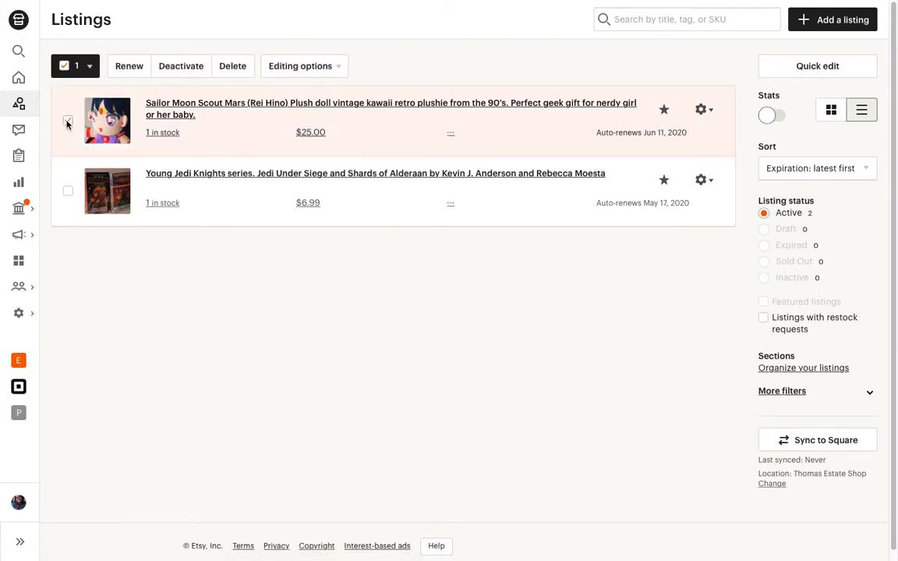
click(219, 110)
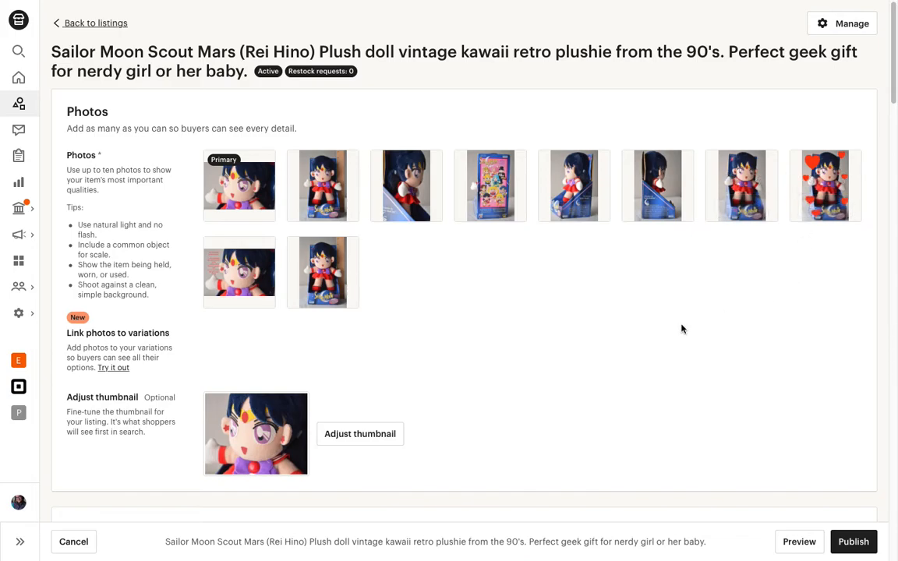
Step: Look over the plush doll listing's photos, thumbnail and first listing details
scroll(681, 329, down, 1)
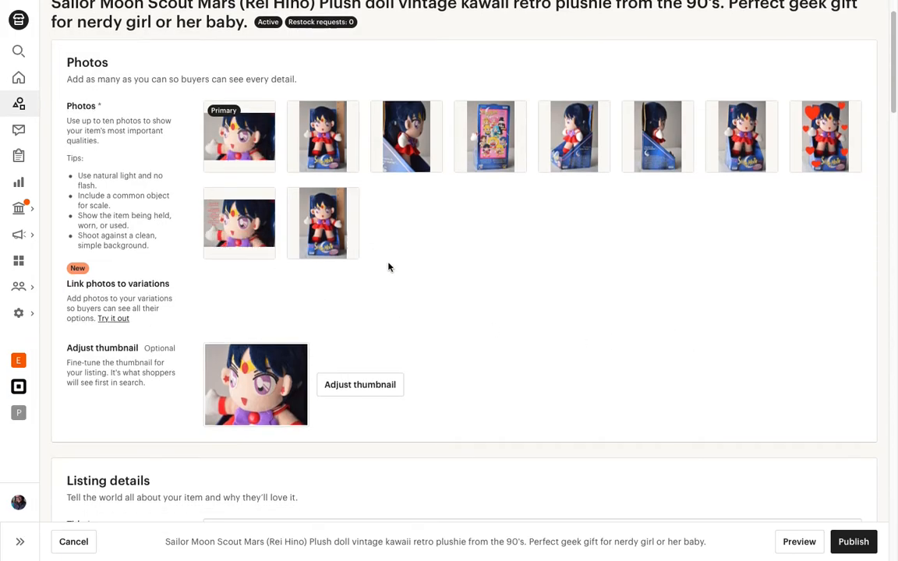
scroll(485, 287, down, 5)
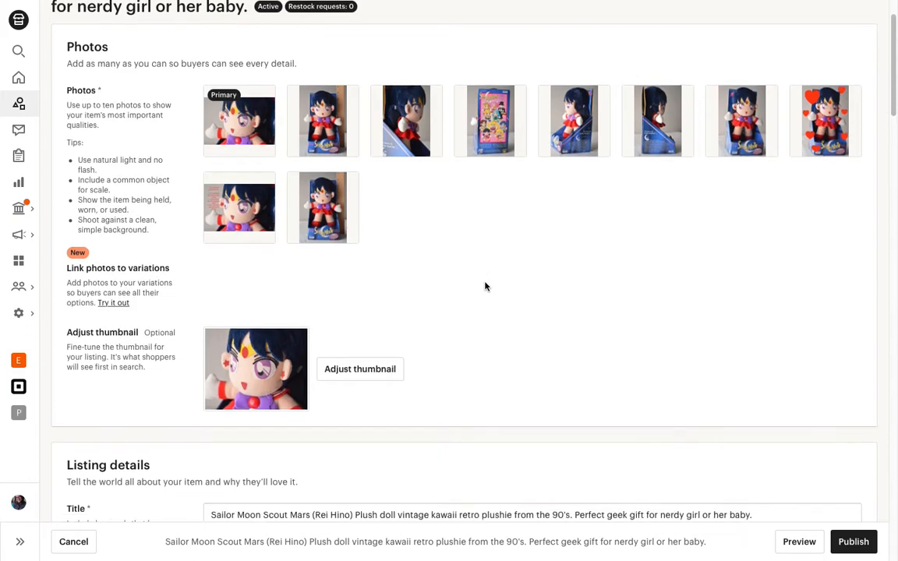
scroll(485, 287, down, 3)
scroll(485, 287, down, 1)
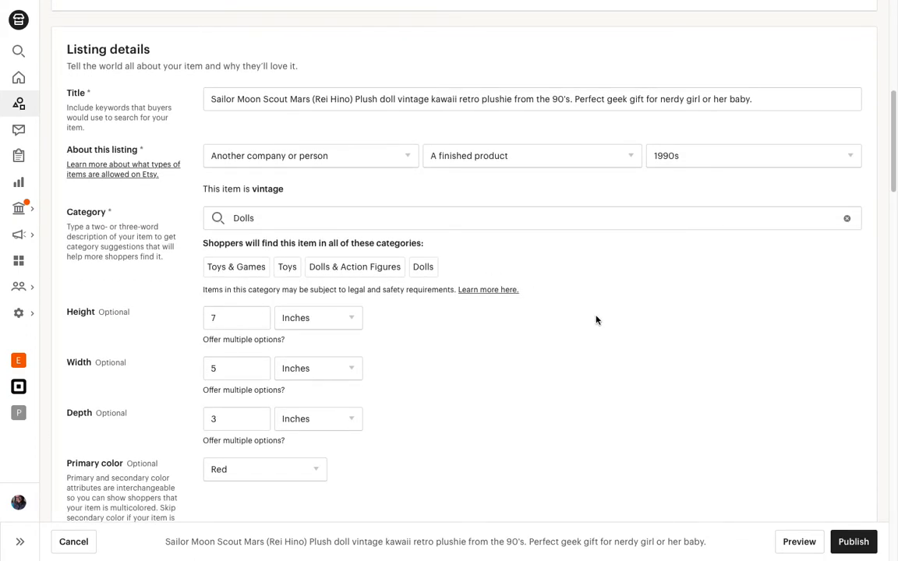
scroll(596, 320, up, 2)
scroll(597, 315, down, 1)
scroll(597, 315, up, 9)
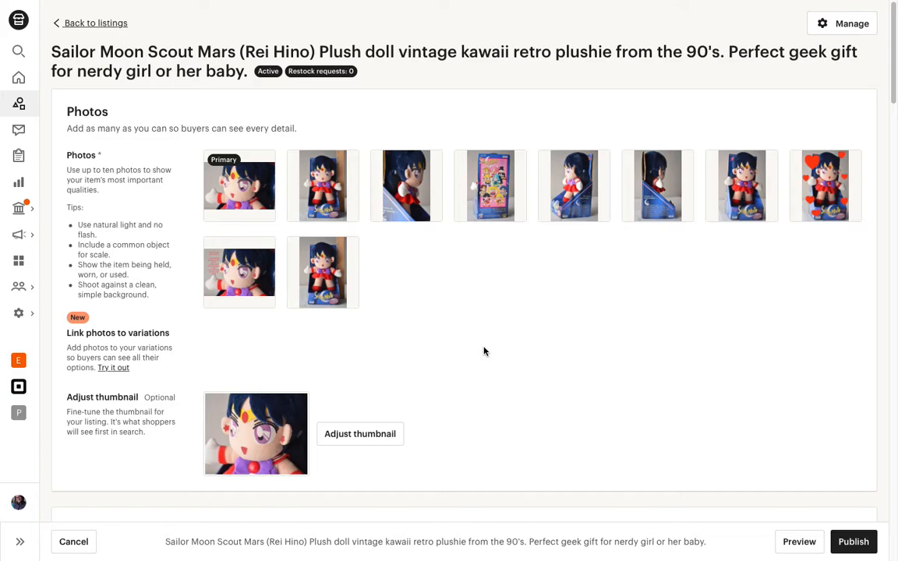
Step: Check the listing's title and the available "Who made it?" options under About this listing, keeping the current selection
scroll(563, 320, down, 5)
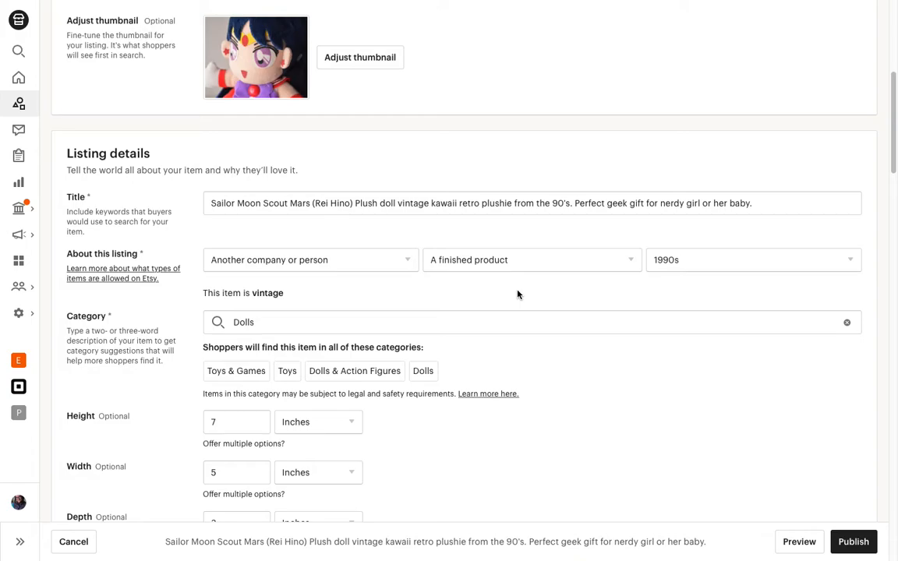
scroll(517, 294, down, 3)
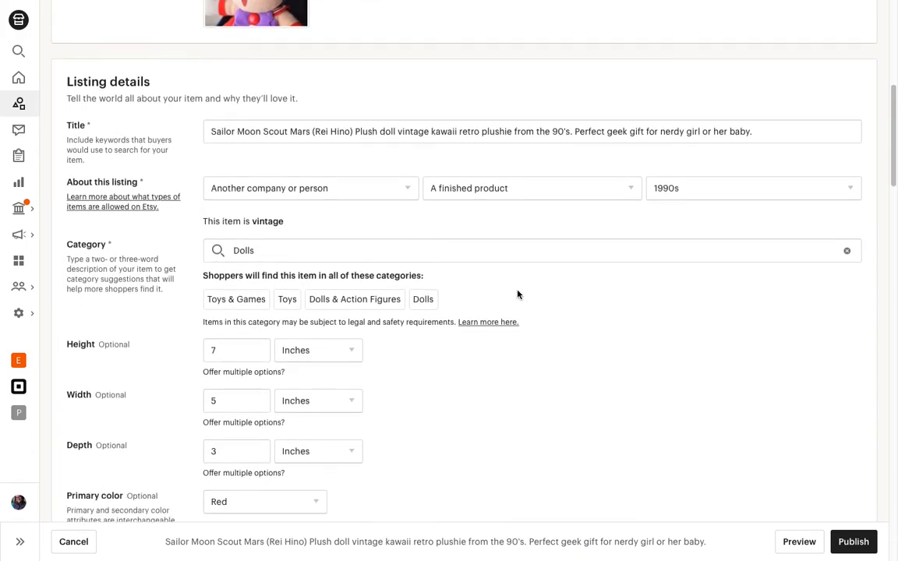
click(410, 149)
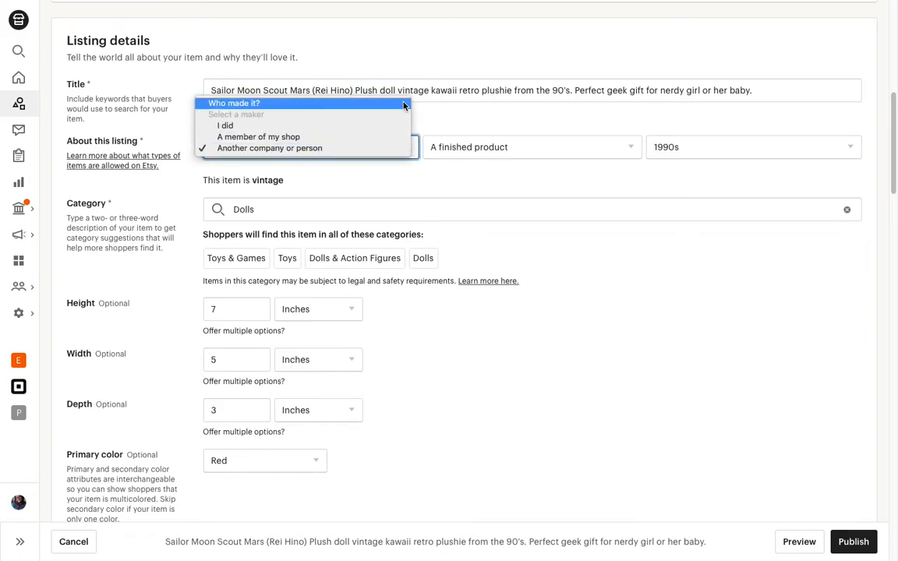
click(396, 156)
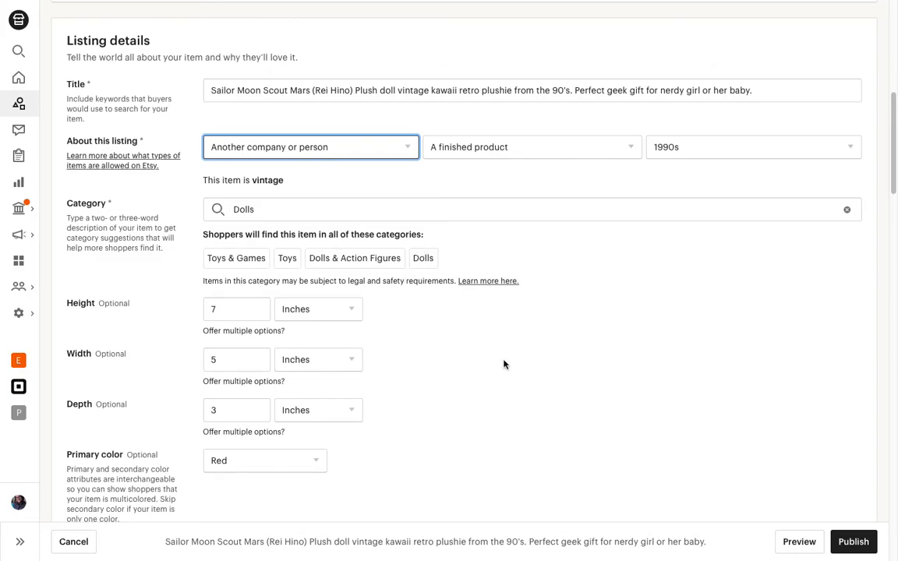
Step: Examine the listing's size and color attributes and the choices offered for Occasion and Holiday, keeping the current selections
scroll(460, 359, down, 4)
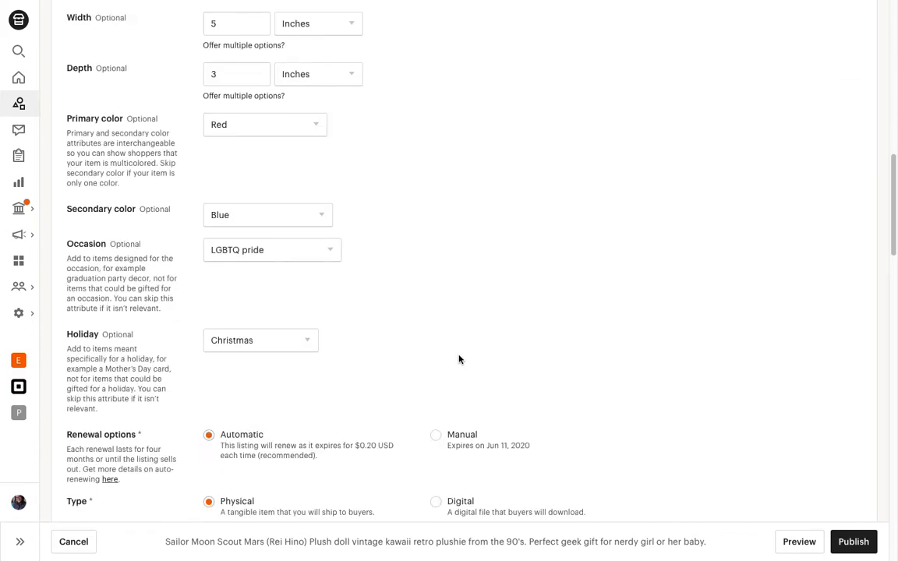
scroll(459, 360, up, 1)
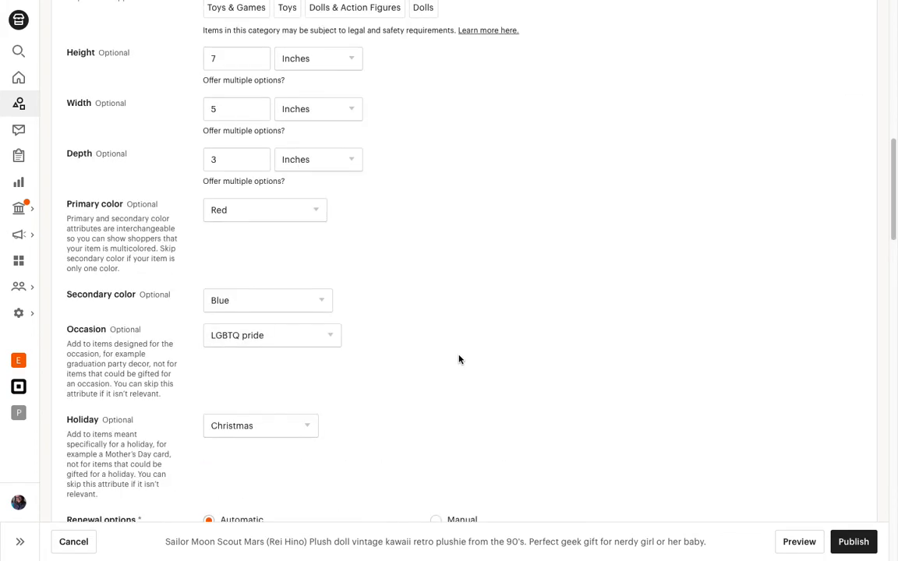
scroll(459, 359, down, 1)
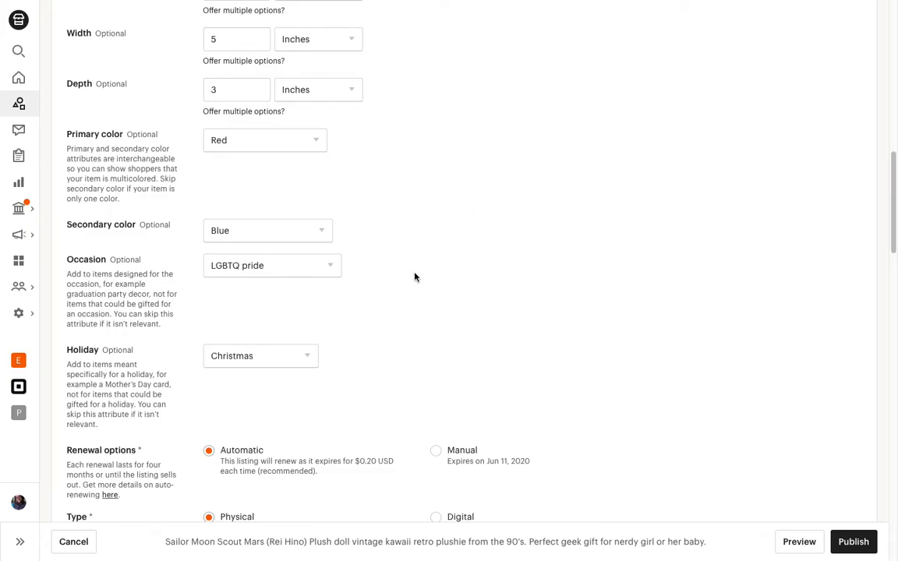
scroll(421, 282, down, 3)
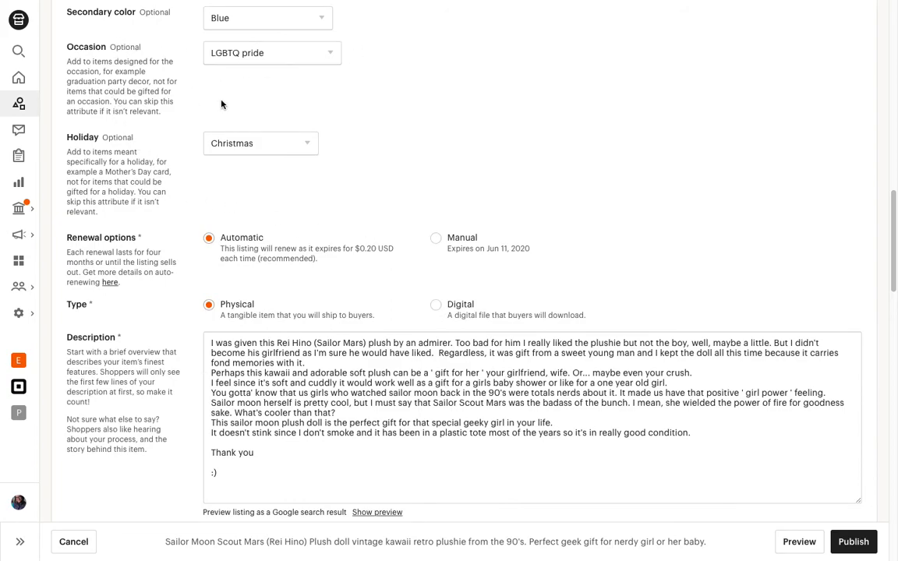
click(330, 53)
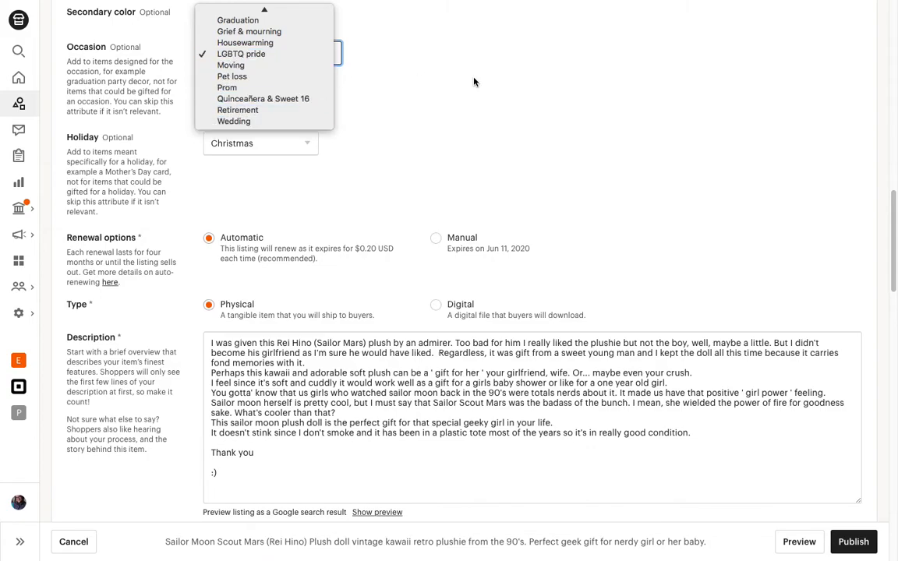
click(441, 132)
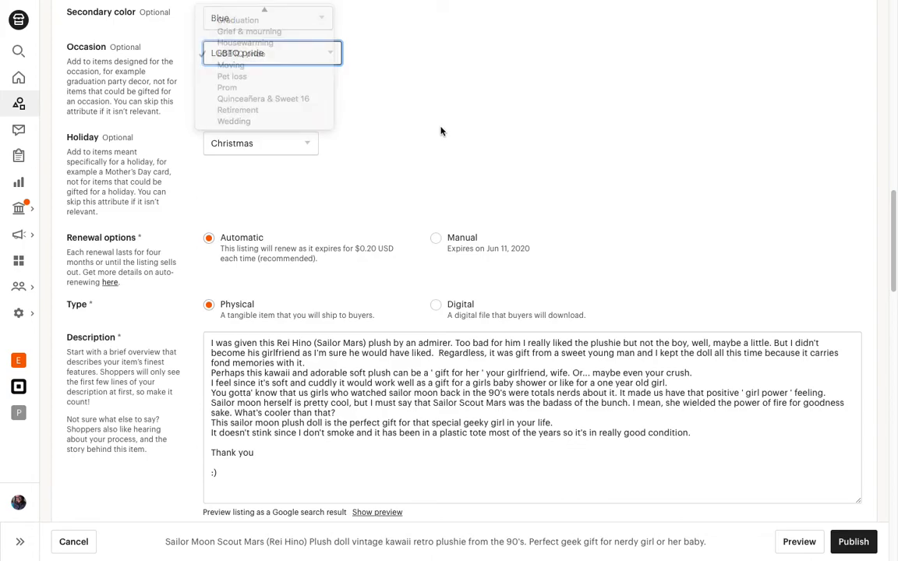
click(305, 145)
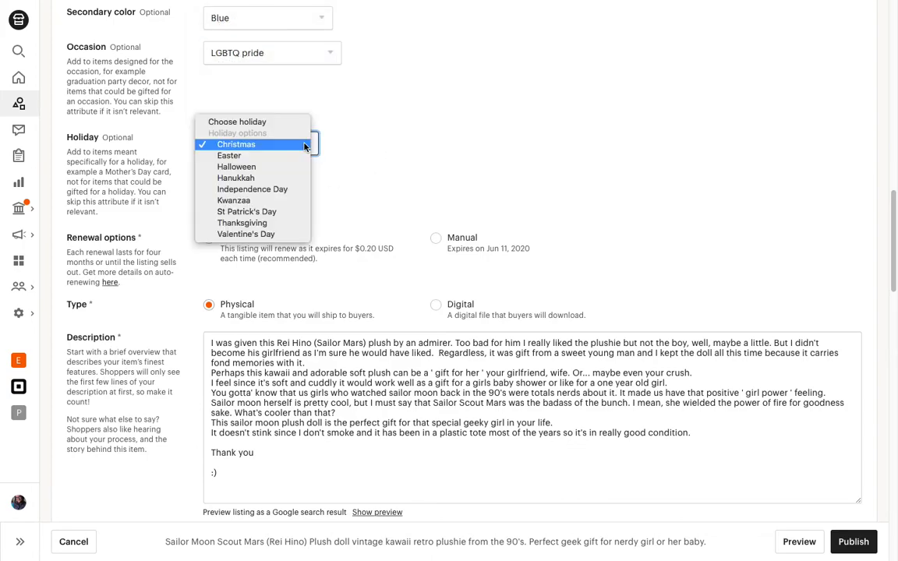
click(386, 139)
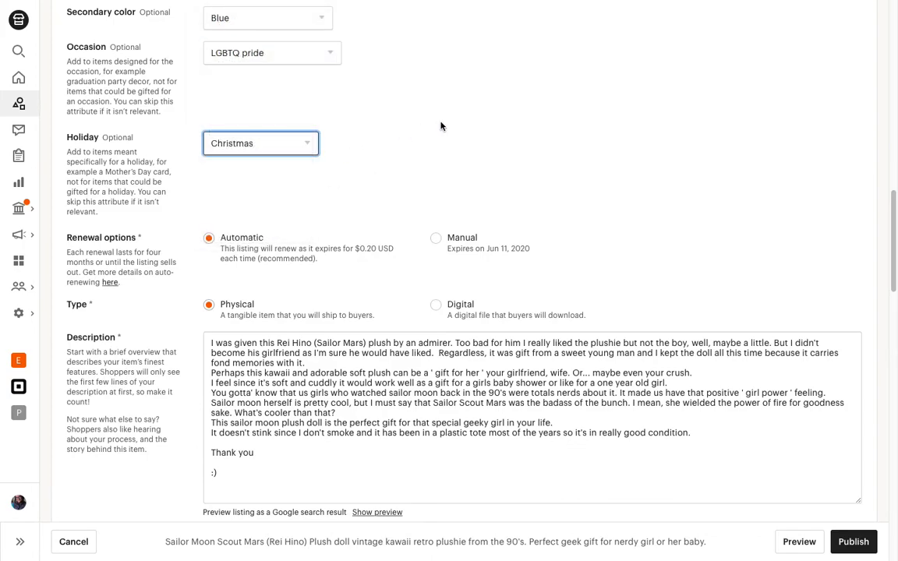
Step: Read through the listing's renewal options, description, tags and materials, as far as the Inventory and pricing section
scroll(448, 129, down, 2)
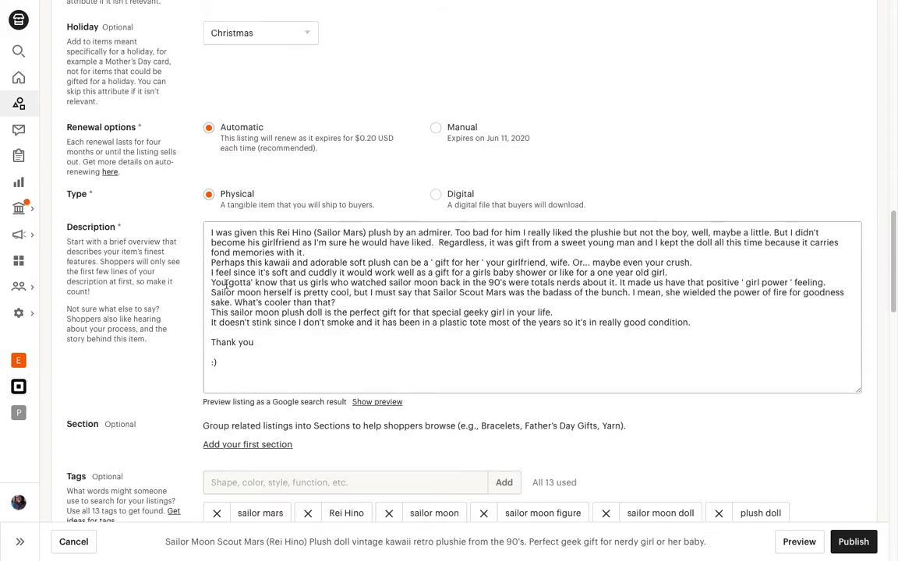
scroll(176, 357, down, 1)
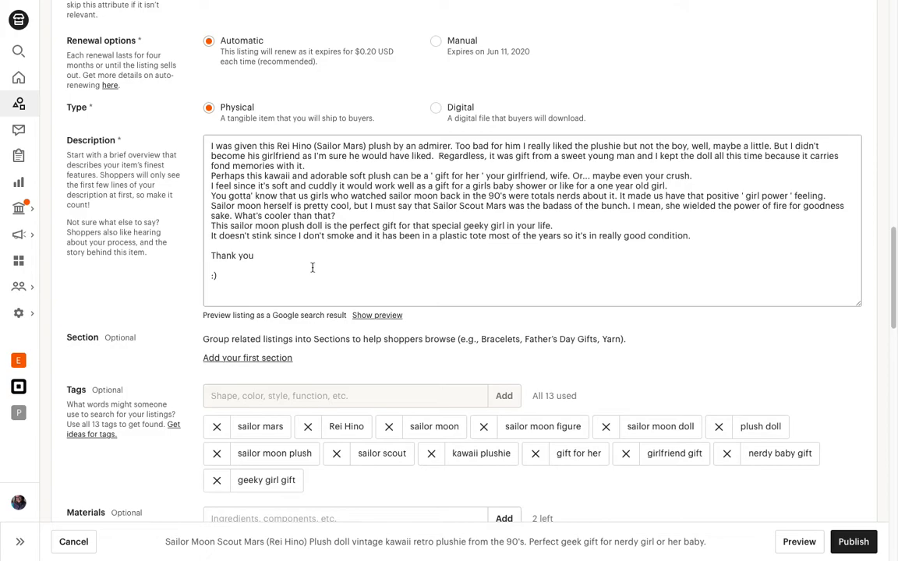
scroll(311, 271, down, 2)
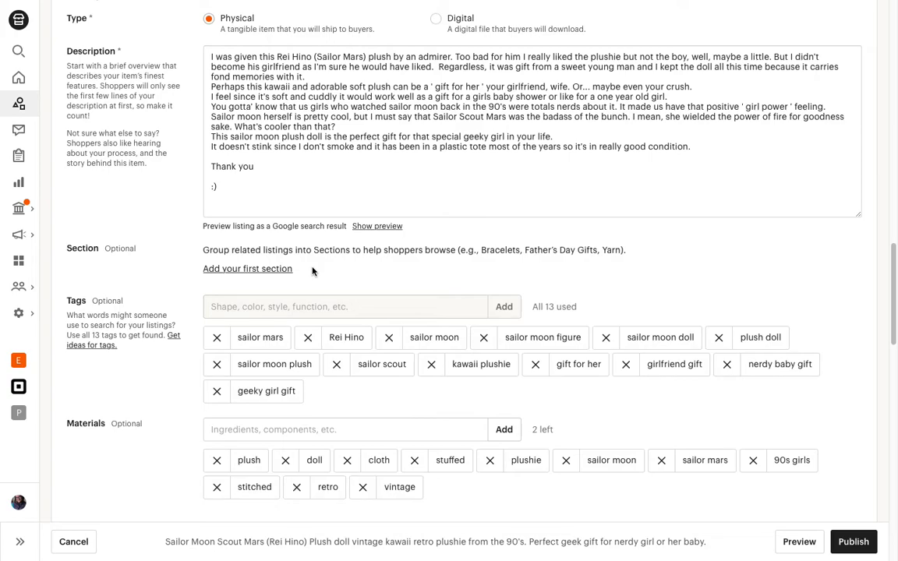
scroll(312, 271, down, 1)
scroll(312, 270, down, 1)
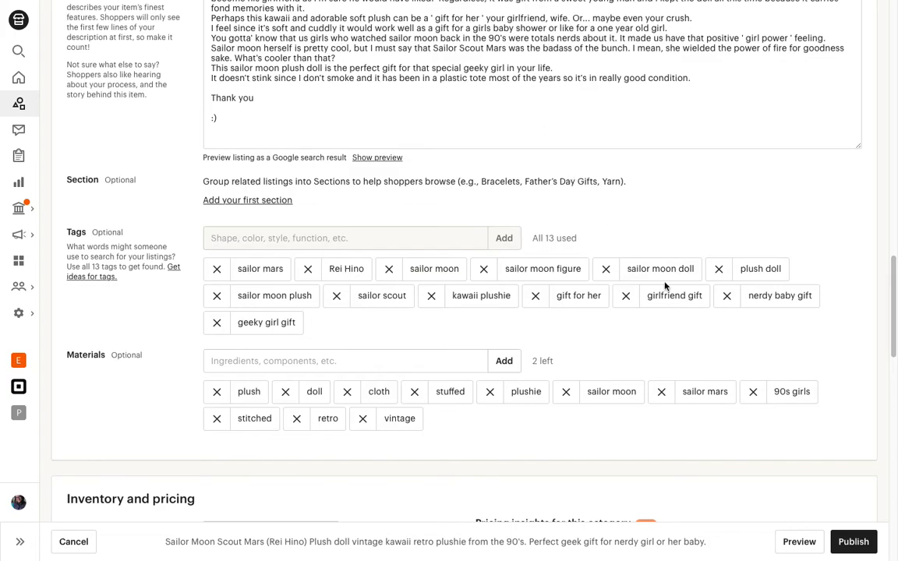
scroll(702, 336, down, 2)
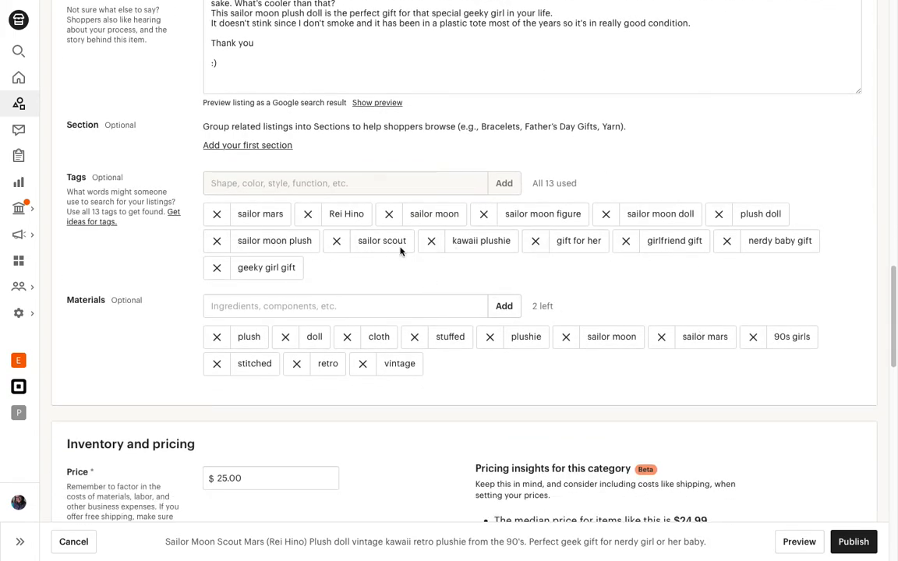
scroll(655, 276, down, 1)
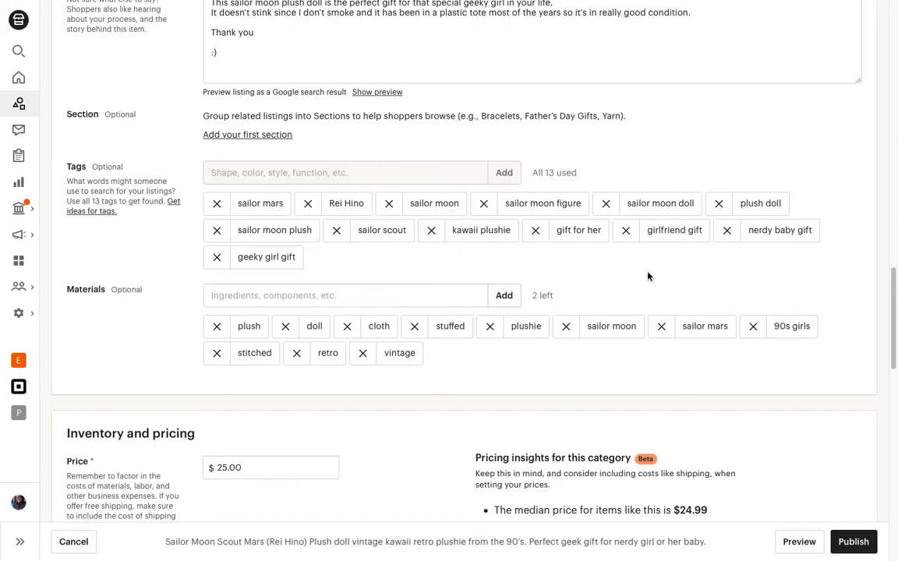
scroll(648, 277, down, 1)
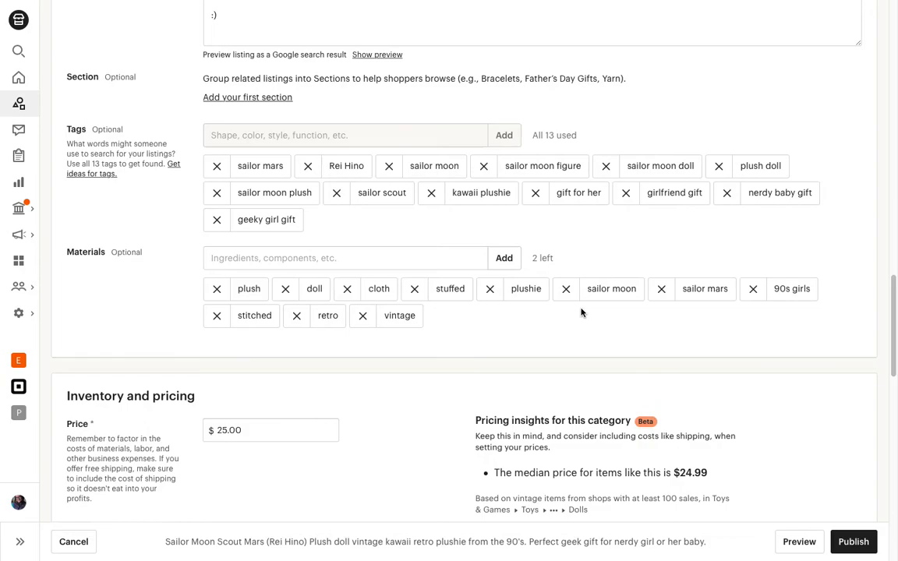
Step: Review the plush doll listing's tags and materials, and its price, quantity, SKU and restock request fields
scroll(398, 335, down, 1)
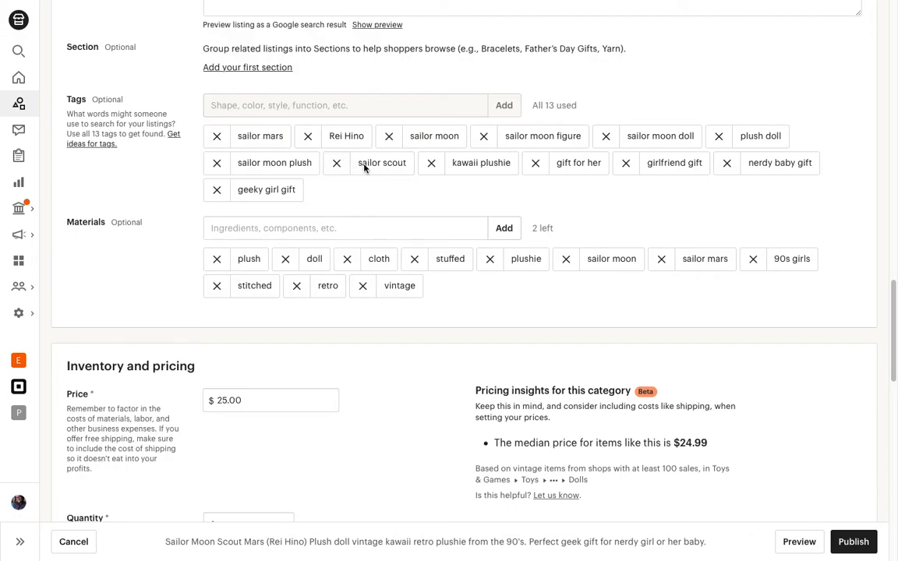
scroll(403, 195, down, 2)
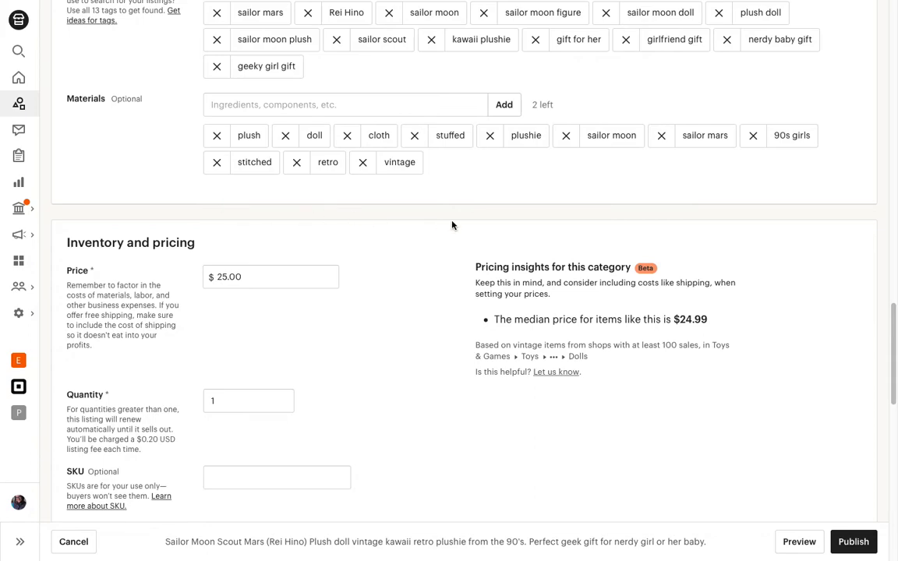
scroll(425, 313, down, 1)
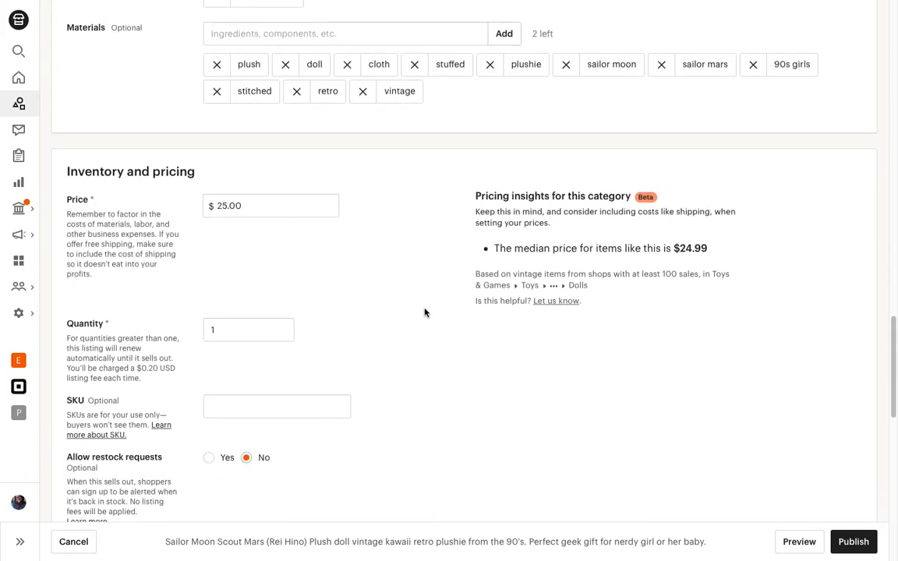
scroll(425, 312, down, 1)
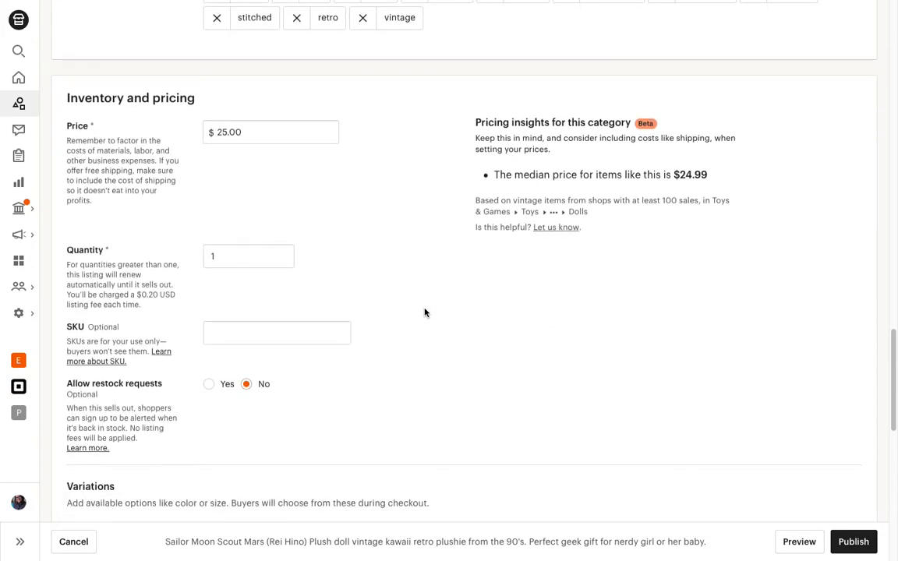
scroll(425, 313, down, 2)
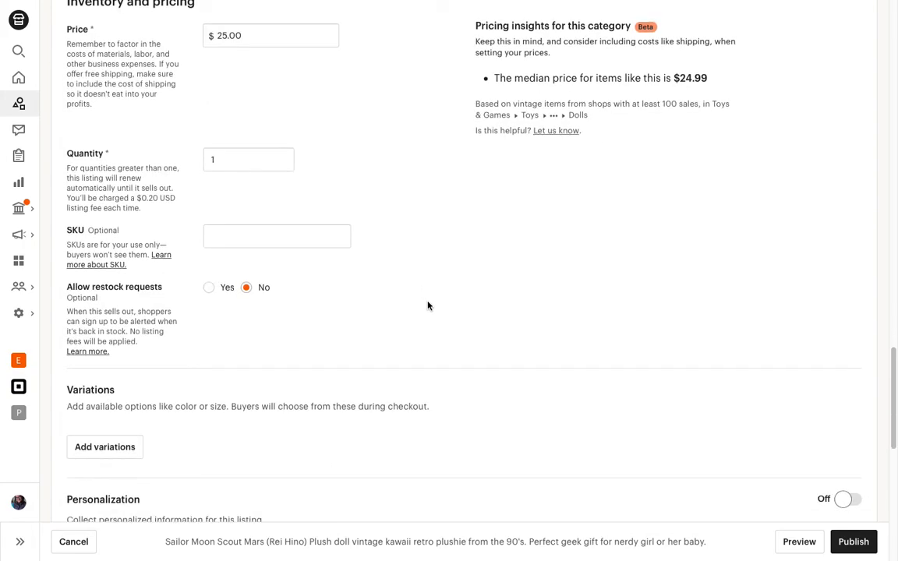
Step: Look over the plush doll listing's variations, personalization and shipping settings, including item weight, packed size and shipping price preview
scroll(427, 306, down, 5)
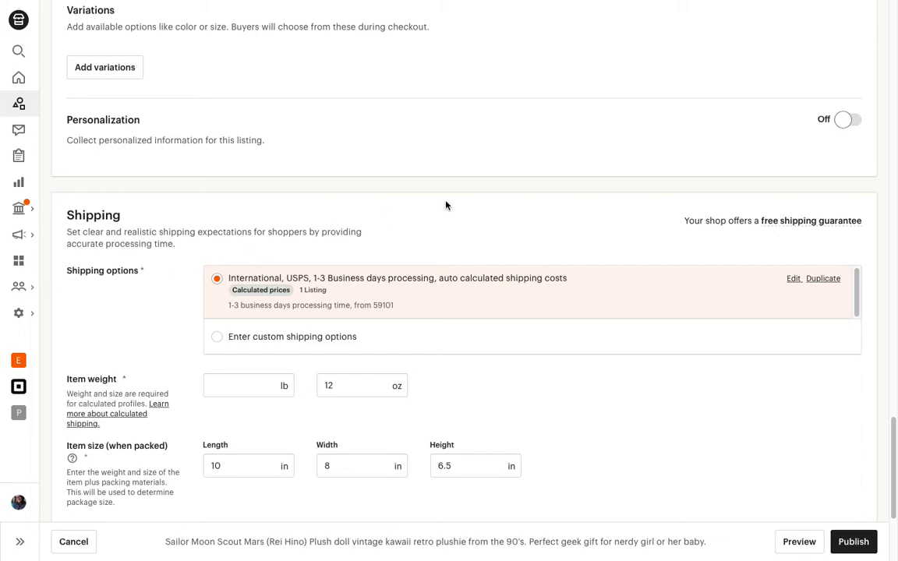
scroll(602, 237, down, 1)
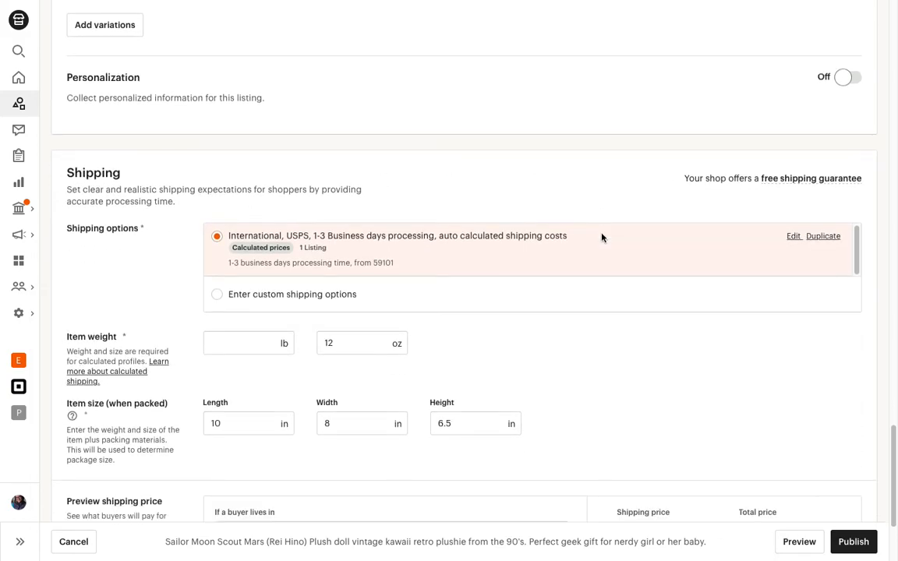
scroll(602, 237, down, 2)
scroll(603, 237, down, 1)
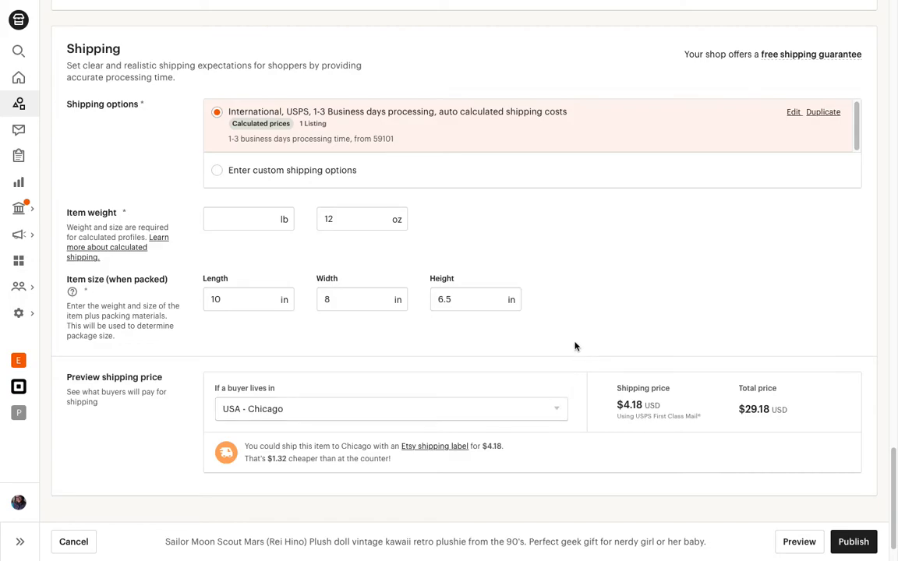
scroll(575, 346, down, 1)
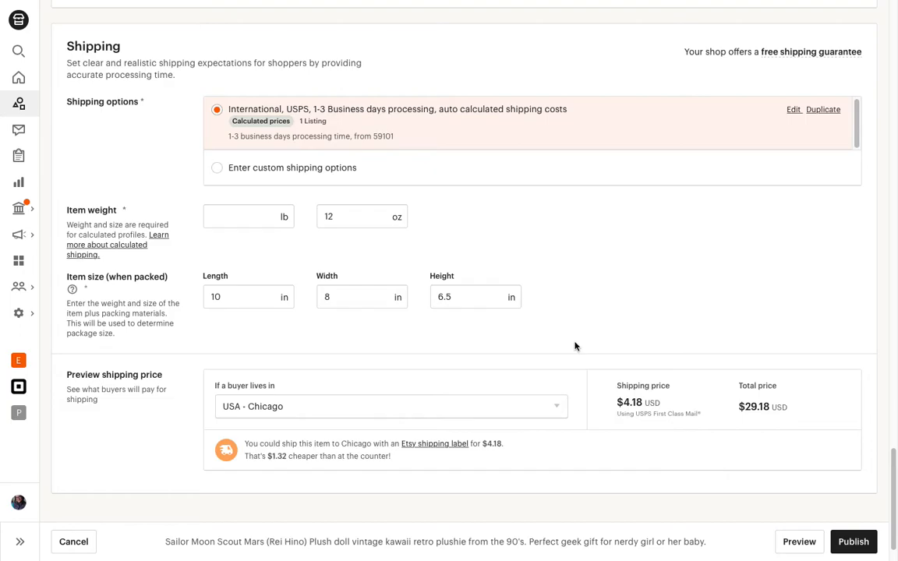
Step: Leave the plush doll listing without publishing and return to the shop's listings
scroll(574, 346, up, 20)
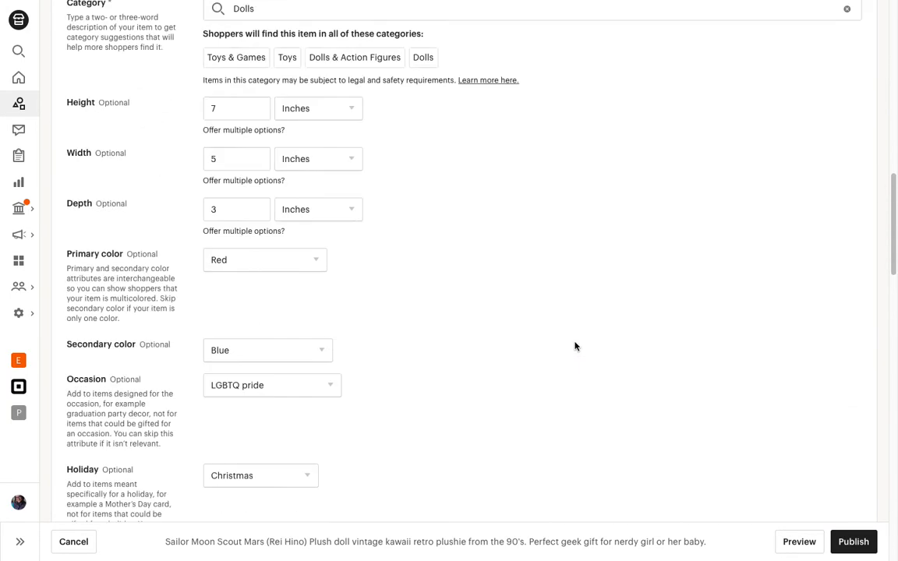
scroll(575, 346, up, 15)
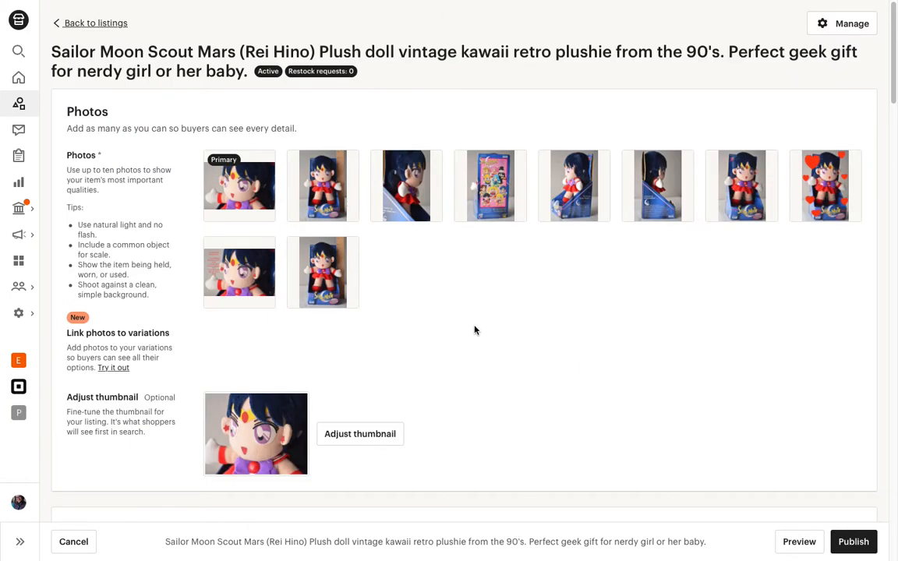
click(96, 24)
click(514, 202)
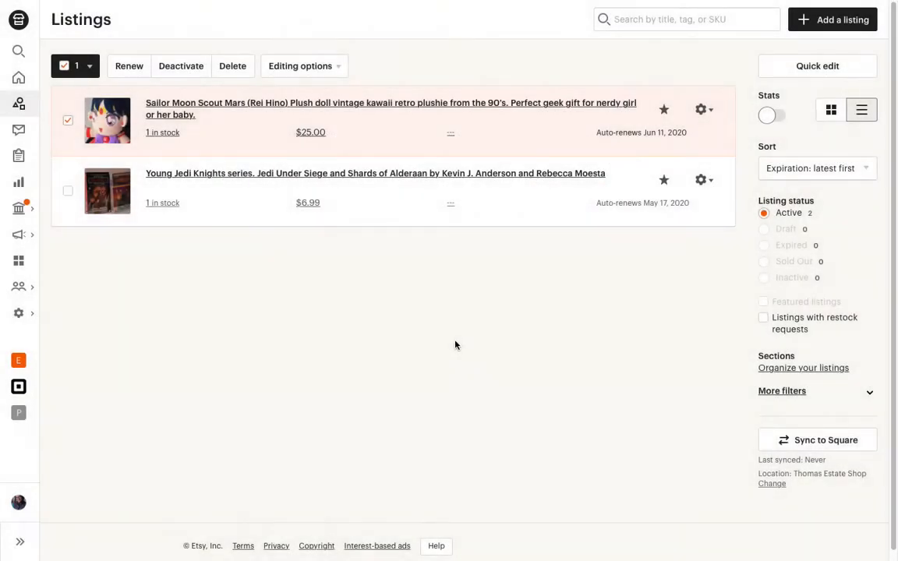
Step: Deselect the plush doll listing, select the Young Jedi Knights book listing and open it for editing
click(67, 121)
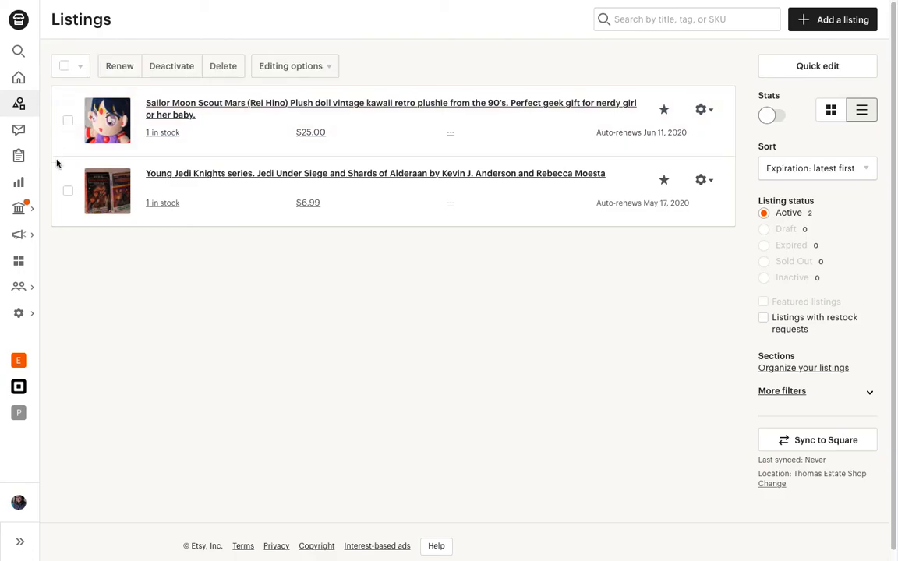
click(67, 191)
click(262, 174)
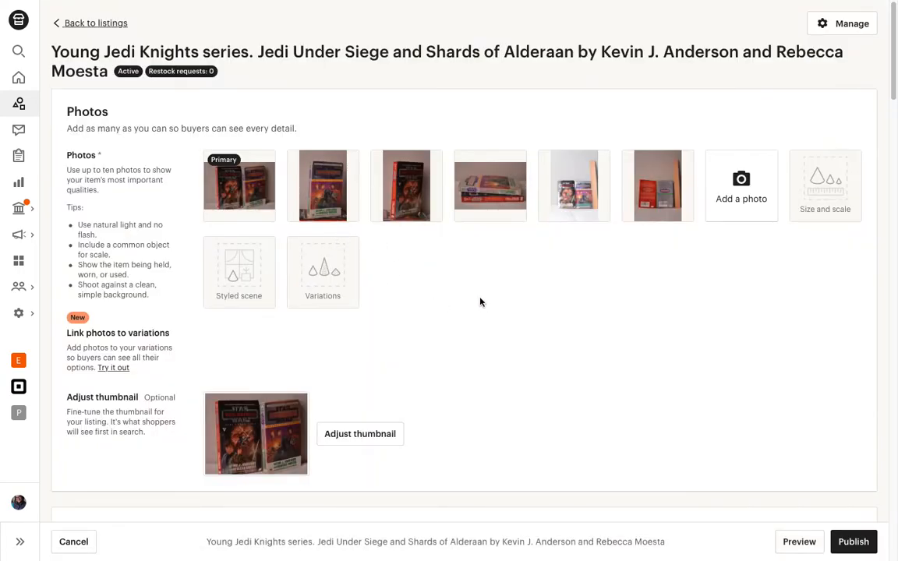
Step: Skim the book listing from its photos to its description and tags, and return to its photos
scroll(550, 404, down, 1)
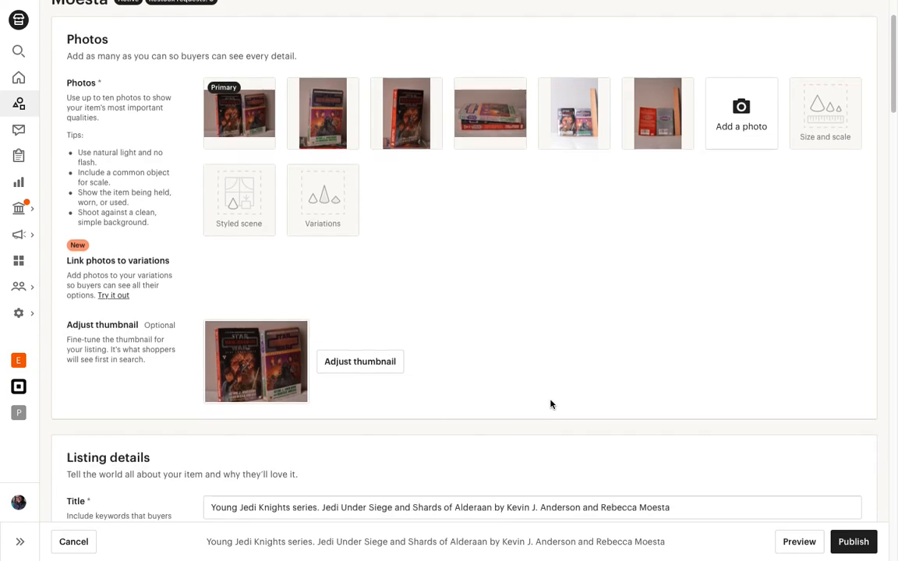
scroll(551, 403, down, 7)
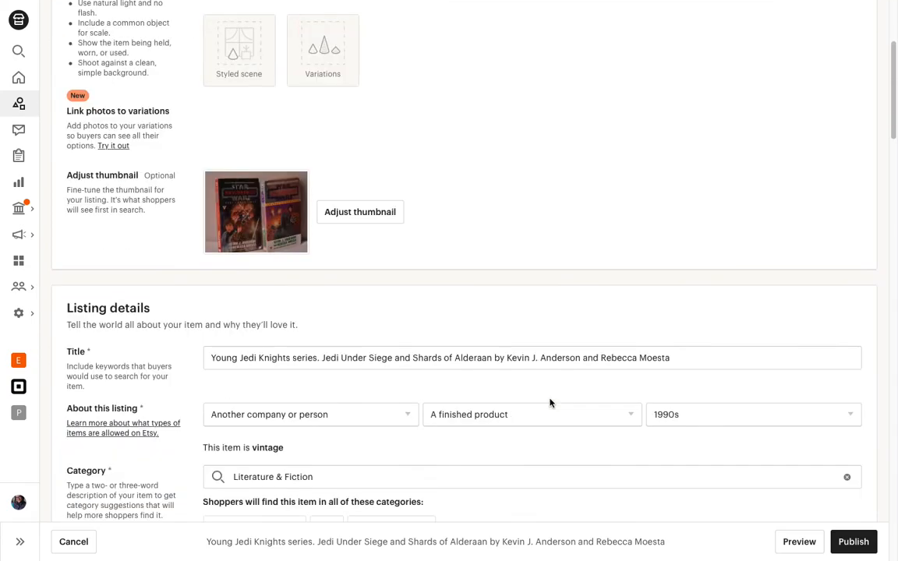
scroll(550, 403, down, 4)
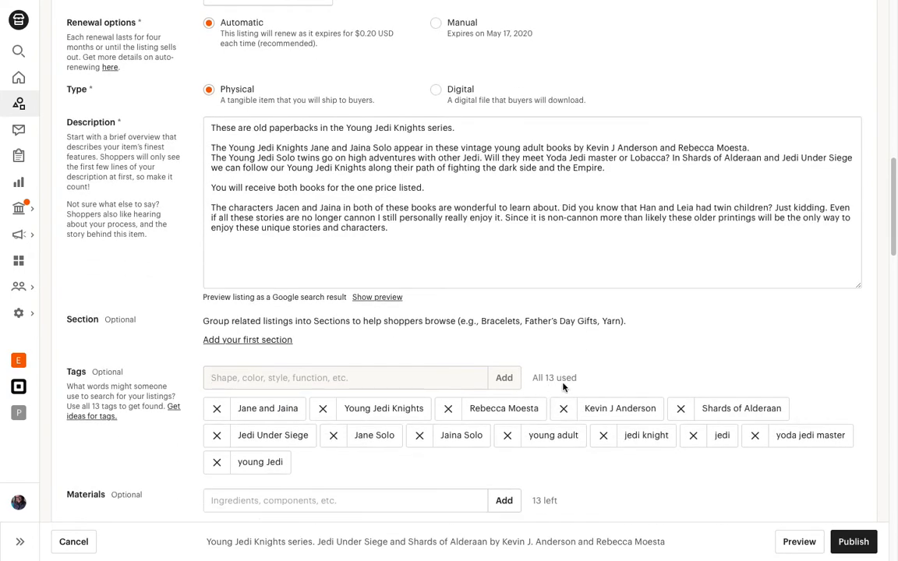
scroll(629, 336, up, 10)
scroll(630, 336, up, 1)
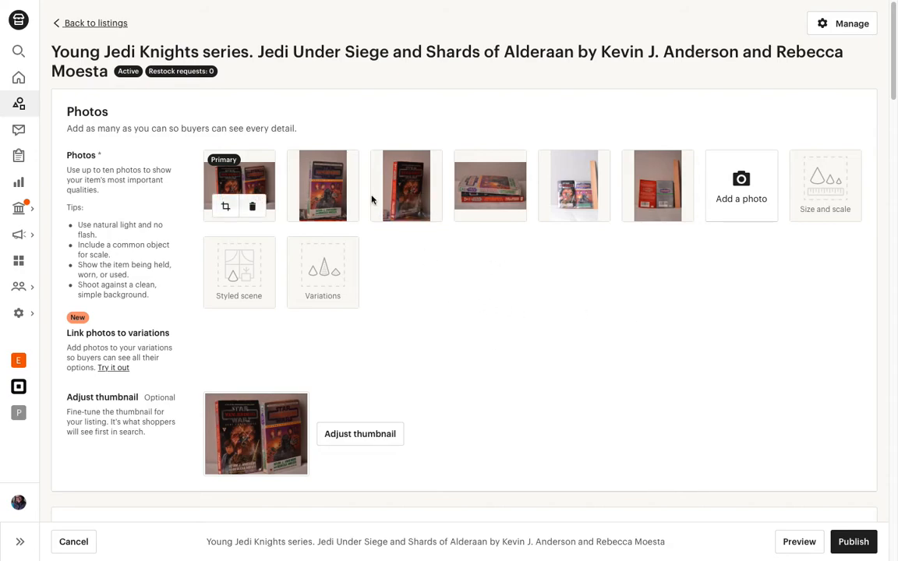
Step: Read through the book listing's title, category, color options, renewal options, description, tags and materials field
scroll(708, 311, down, 5)
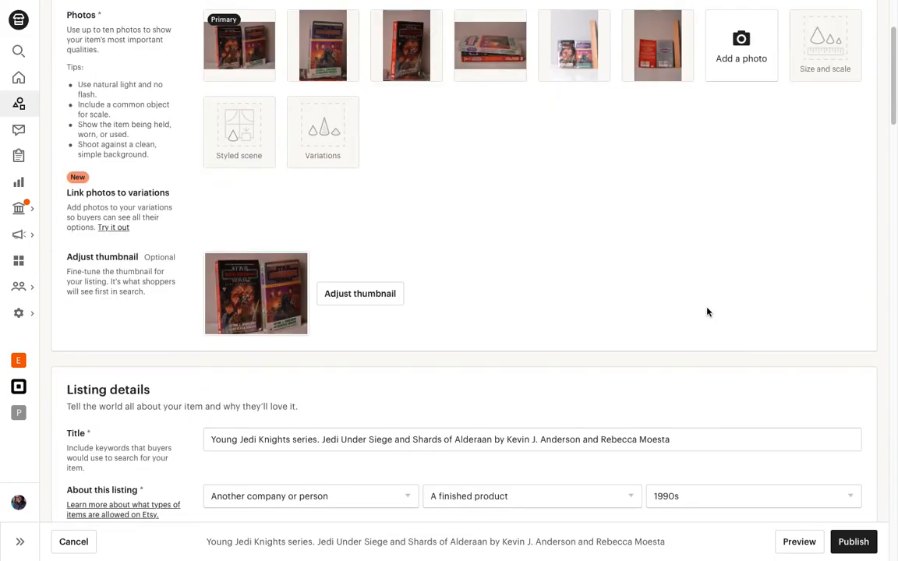
scroll(707, 311, down, 3)
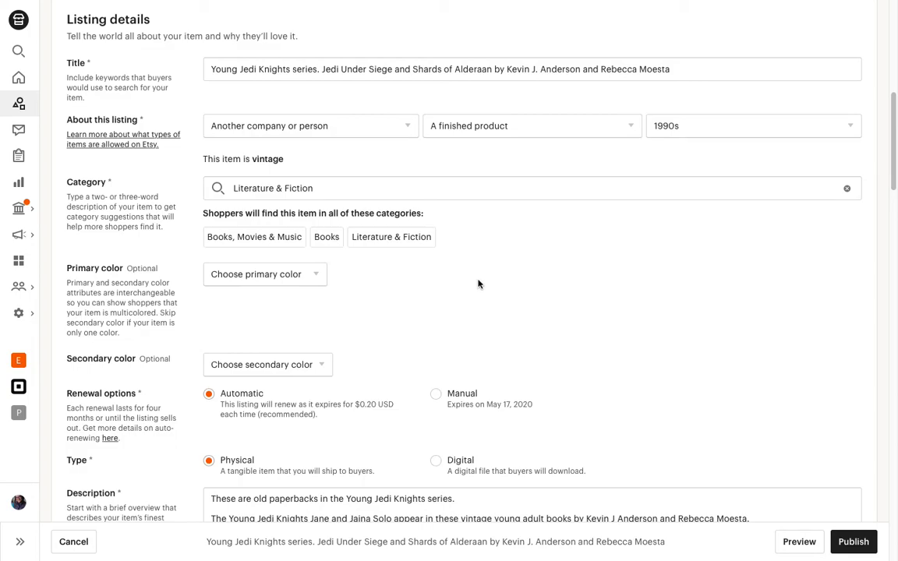
scroll(478, 284, down, 3)
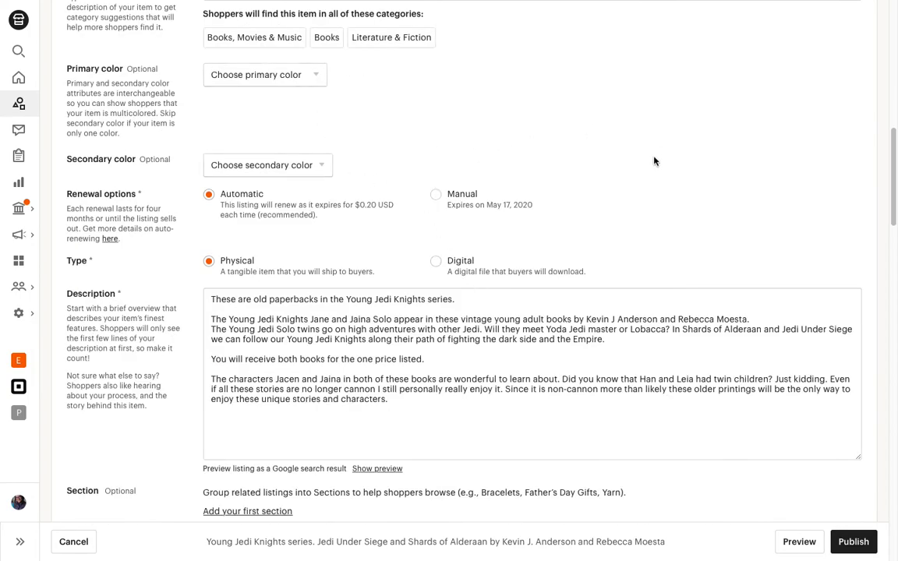
scroll(662, 166, down, 2)
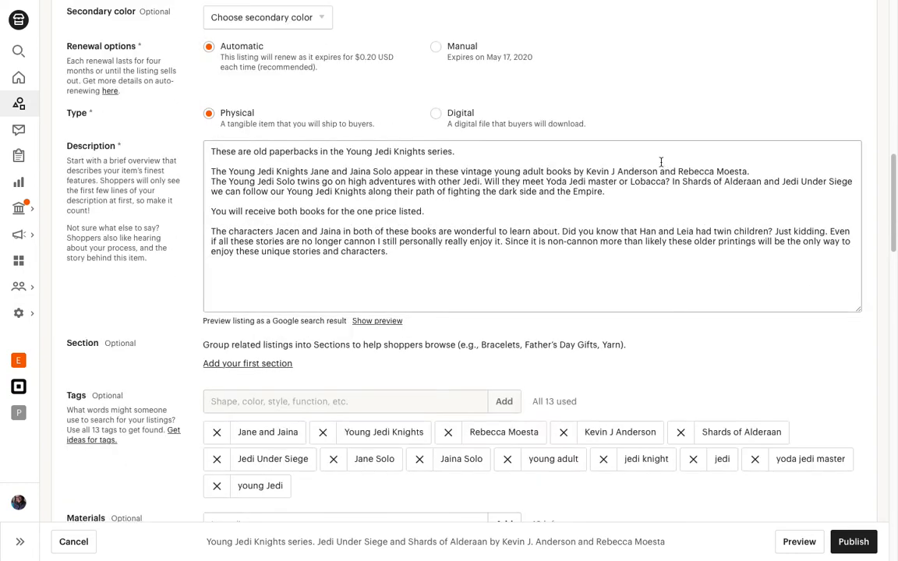
scroll(661, 162, down, 1)
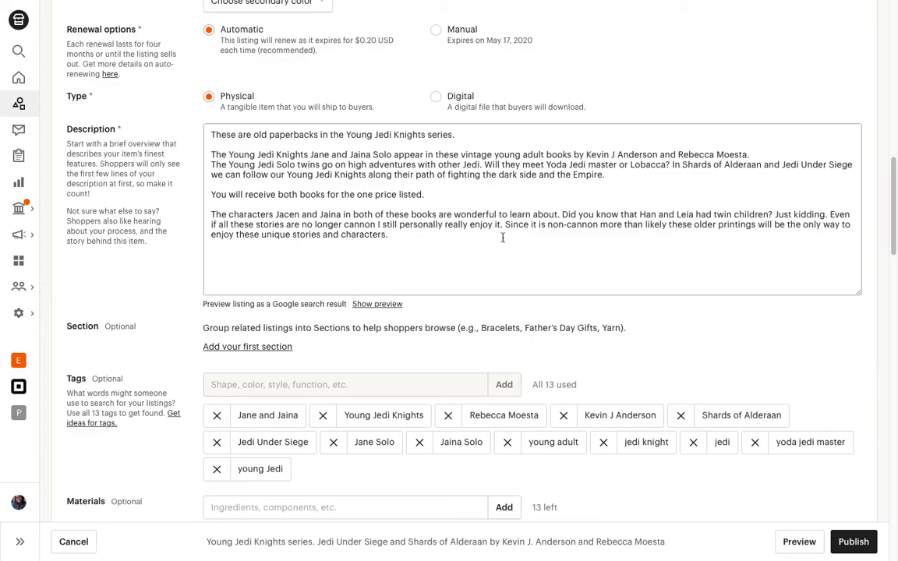
scroll(445, 257, down, 1)
scroll(444, 257, down, 1)
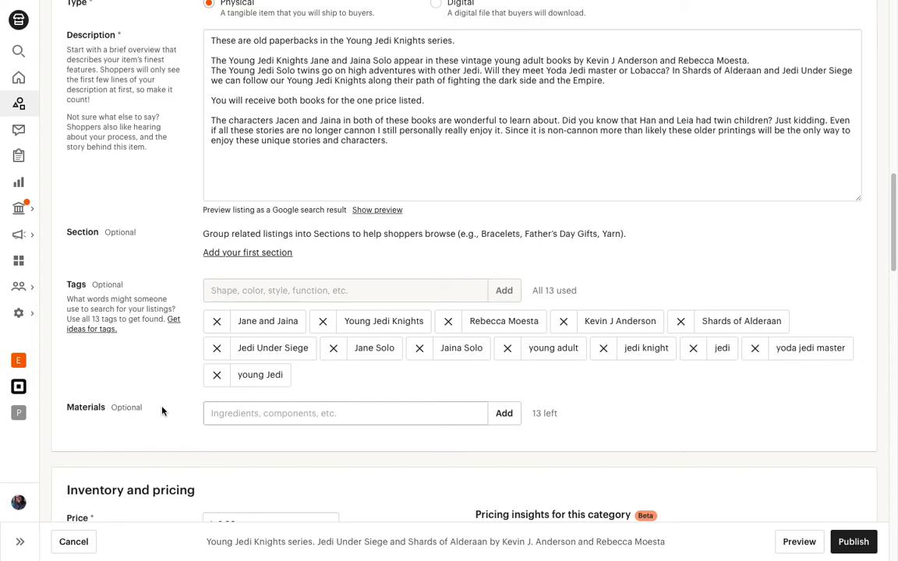
Step: Examine the book listing's Inventory and pricing section, including price, pricing insights, quantity, SKU and restock requests
scroll(163, 411, down, 2)
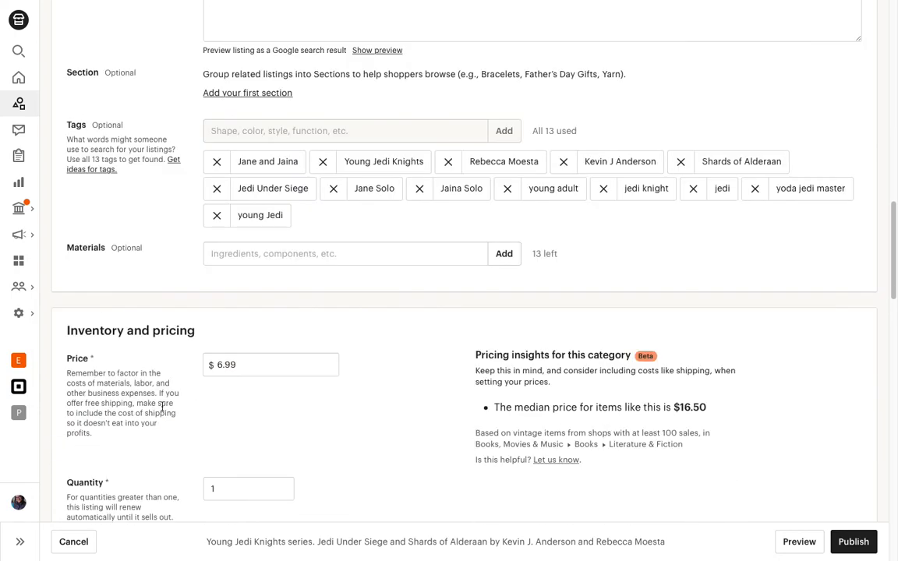
scroll(162, 406, down, 1)
scroll(162, 411, down, 1)
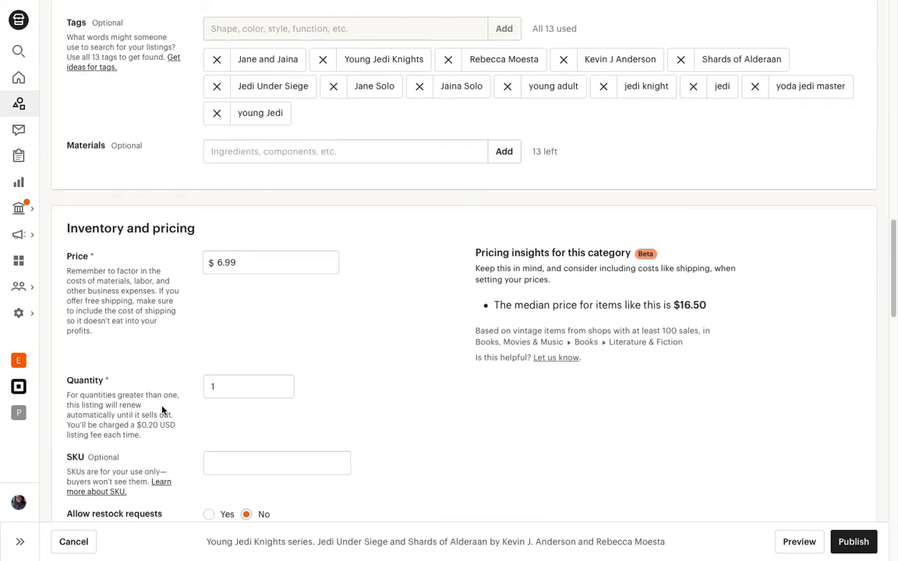
scroll(162, 408, down, 1)
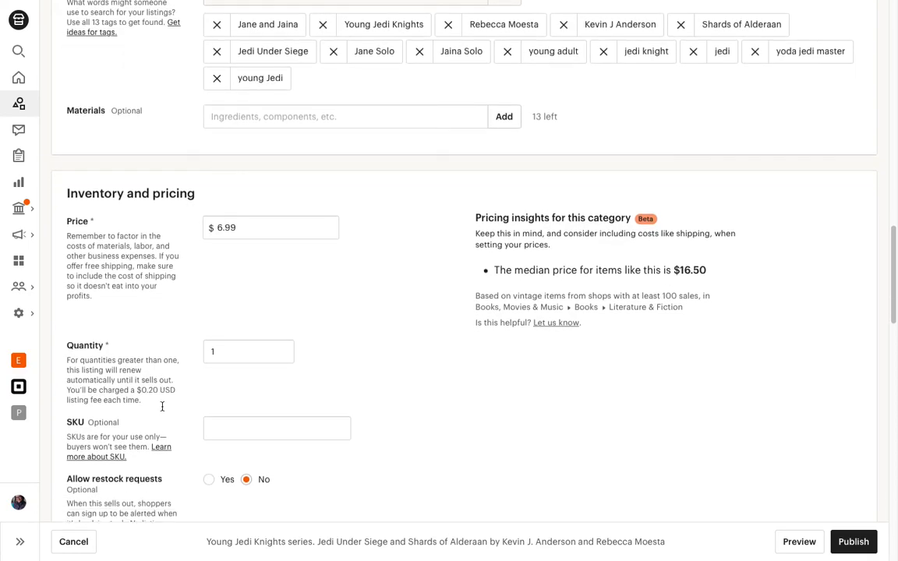
scroll(162, 411, down, 2)
scroll(162, 406, down, 3)
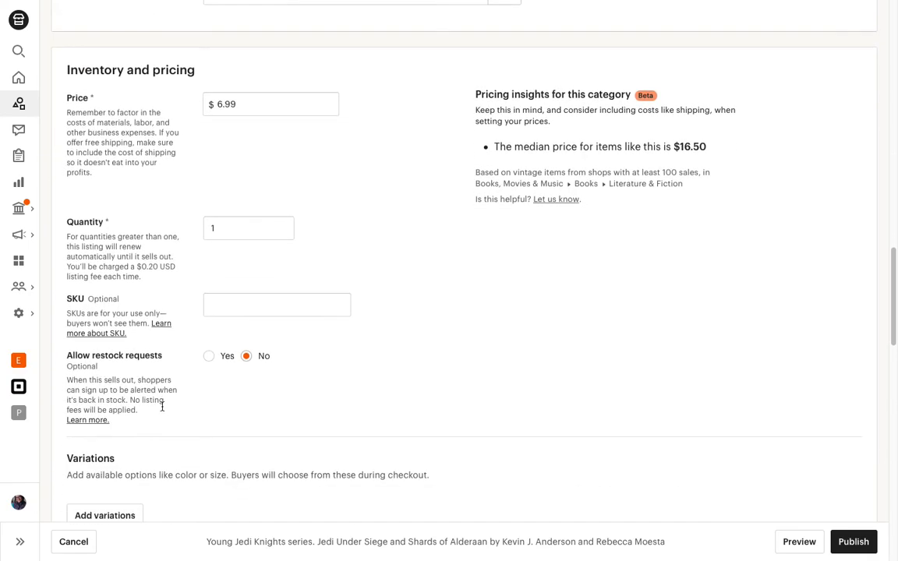
Step: Return from the book listing to the shop's listings and deselect the Young Jedi Knights listing
scroll(163, 409, up, 8)
scroll(162, 409, up, 15)
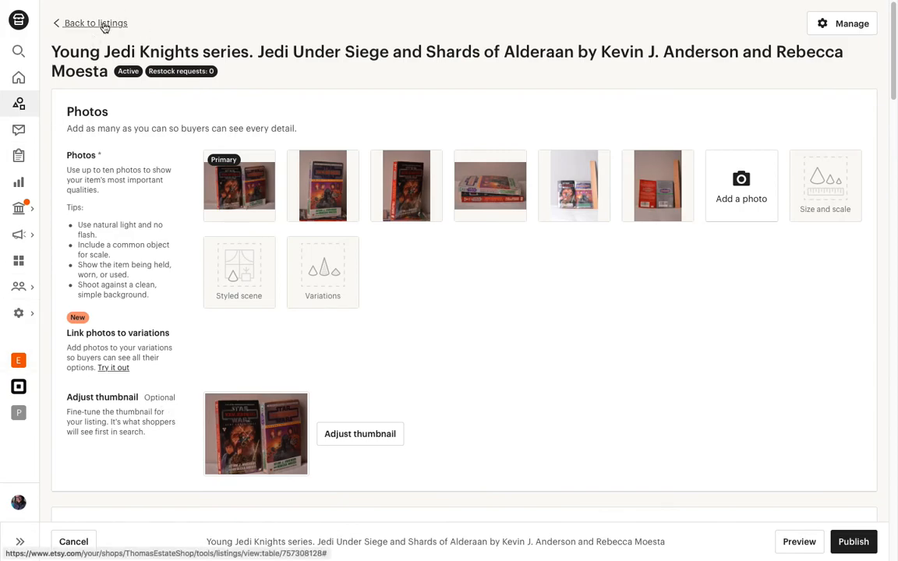
click(75, 23)
click(486, 195)
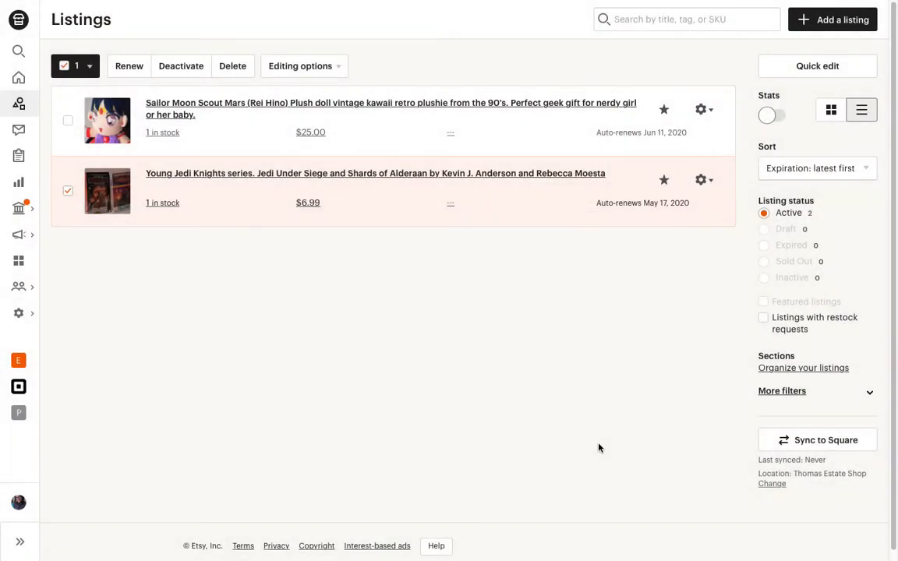
click(67, 191)
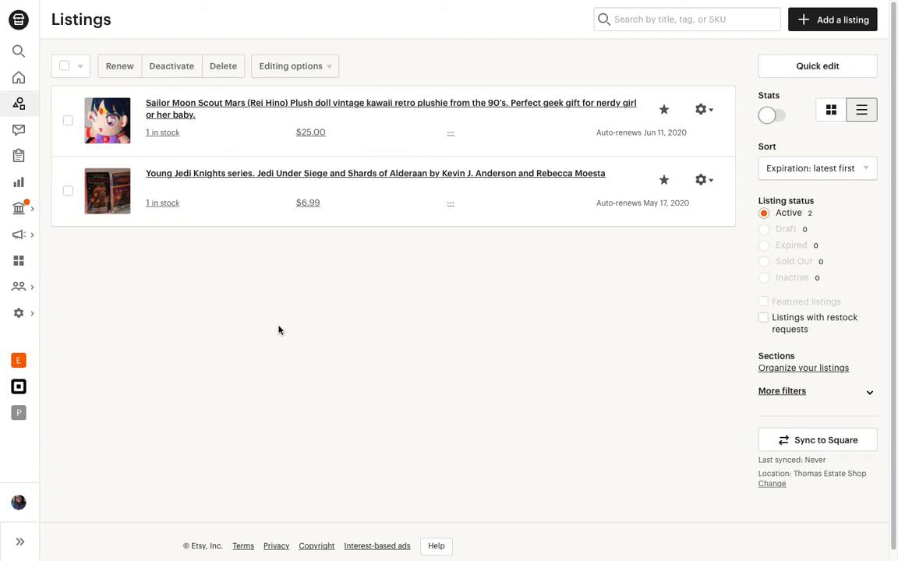
Step: Reopen the Sailor Mars plush doll listing and review its title, description, tags and materials again
click(422, 107)
scroll(545, 453, down, 8)
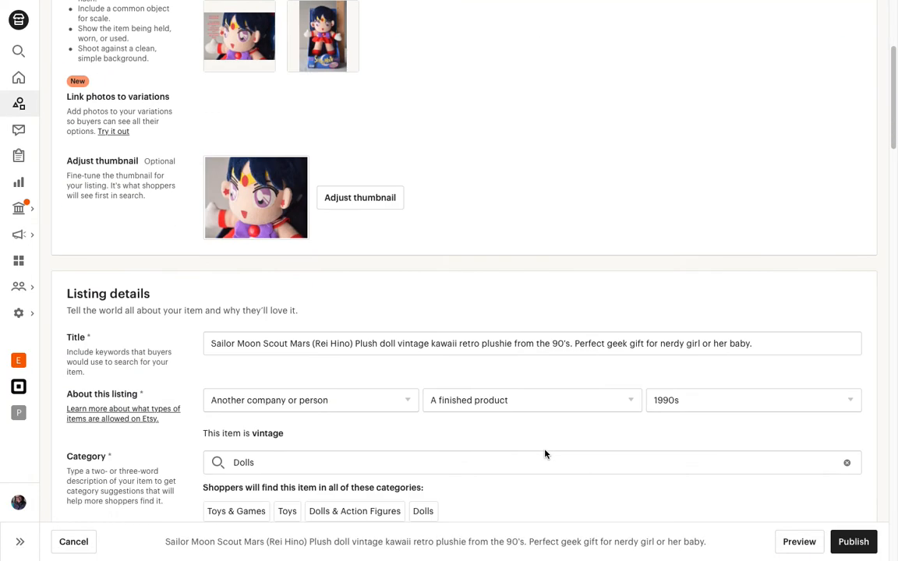
scroll(545, 453, down, 10)
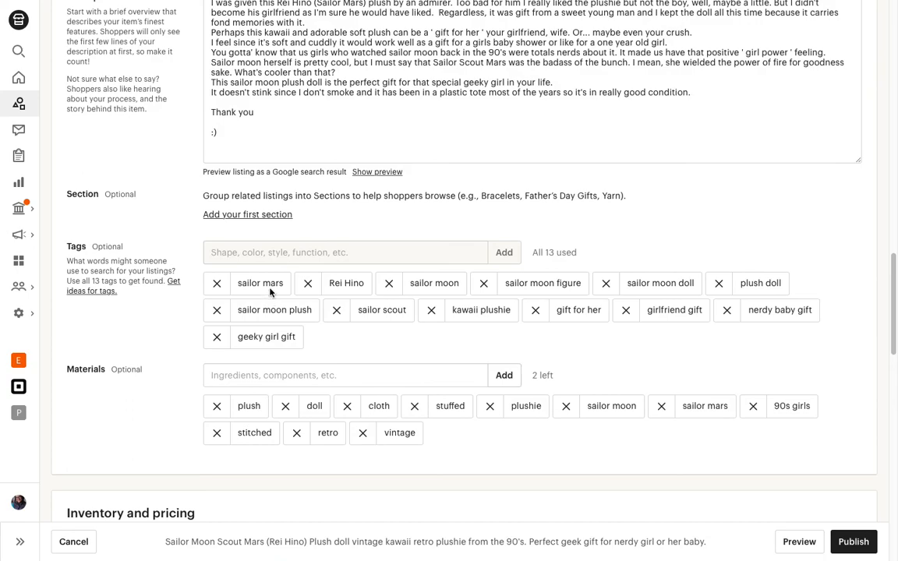
scroll(270, 290, up, 15)
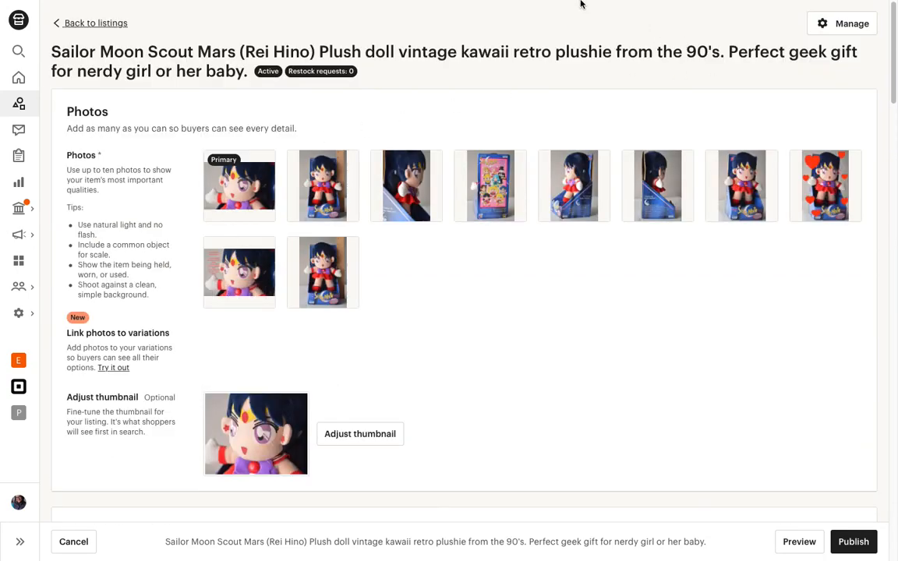
mouse_move(524, 3)
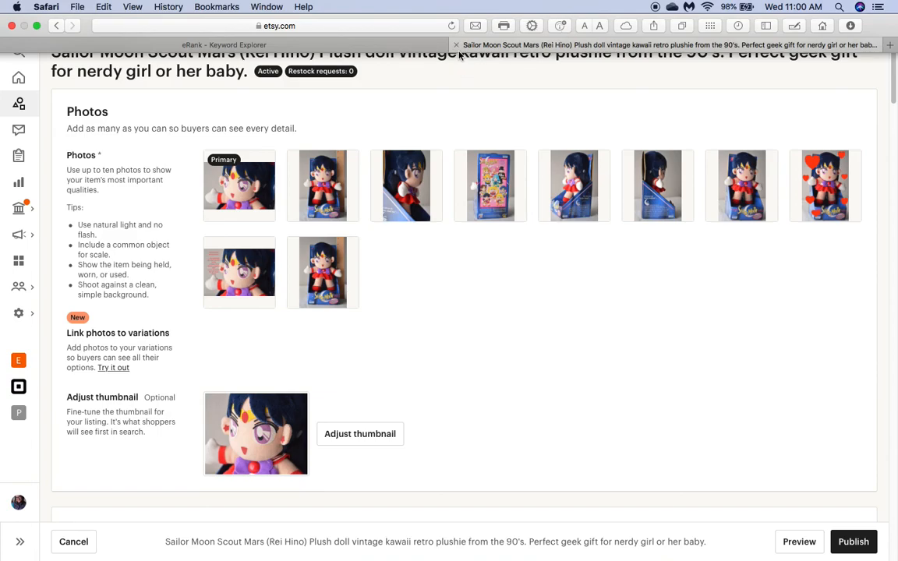